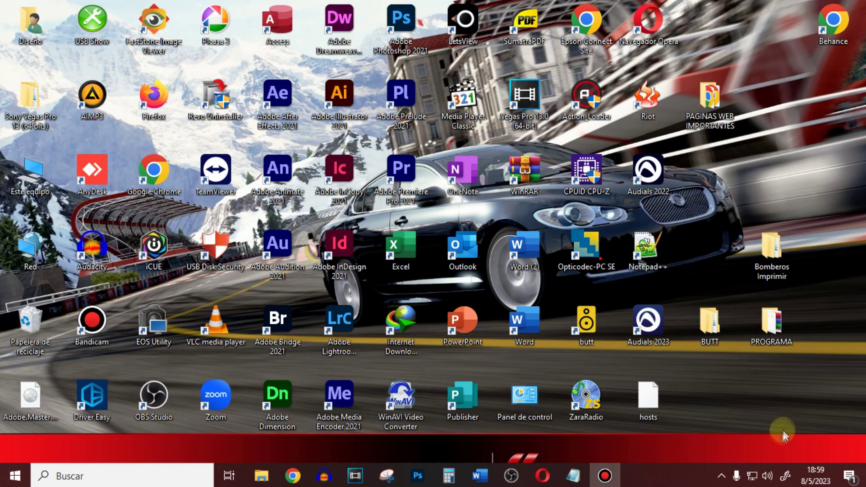
- Open the system's sound device list and select the Realtek(R) Audio speakers among the playback devices for checking
{"action": "right_click", "coordinate": [767, 476]}
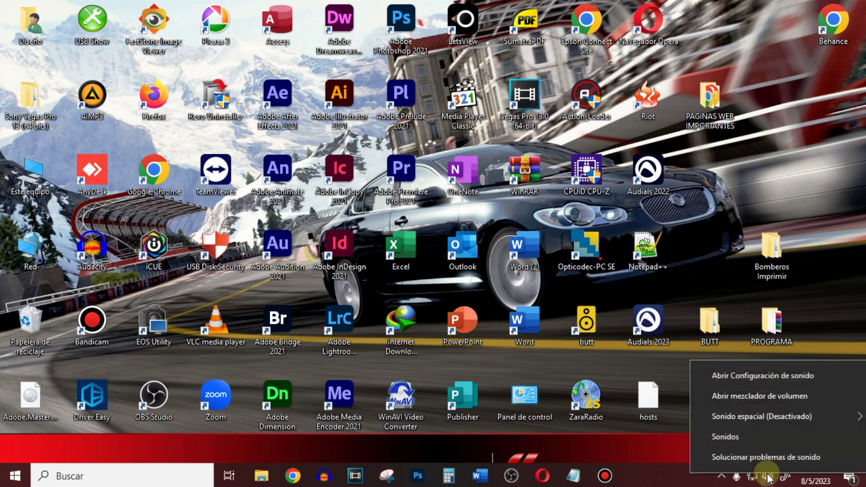
{"action": "left_click", "coordinate": [664, 478]}
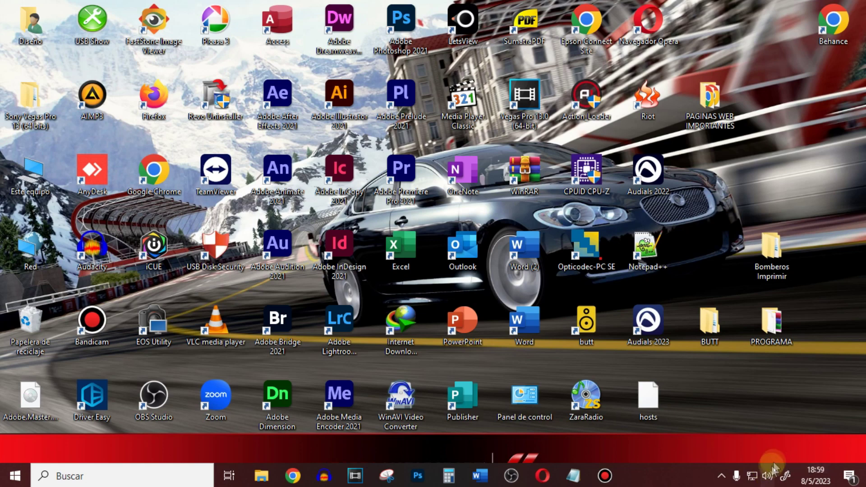
{"action": "right_click", "coordinate": [769, 476]}
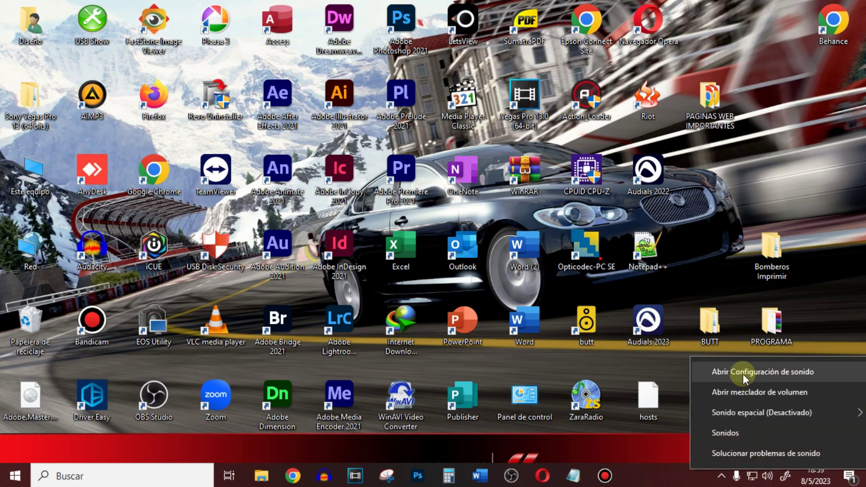
{"action": "left_click", "coordinate": [743, 374]}
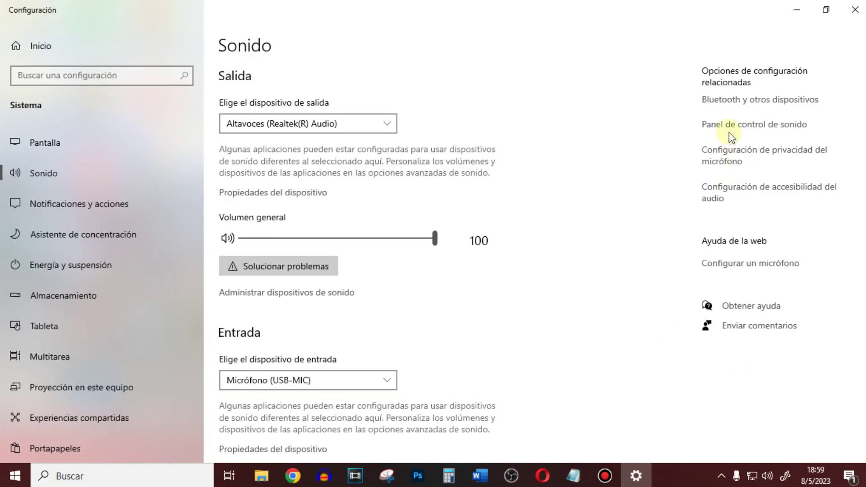
{"action": "left_click", "coordinate": [726, 129]}
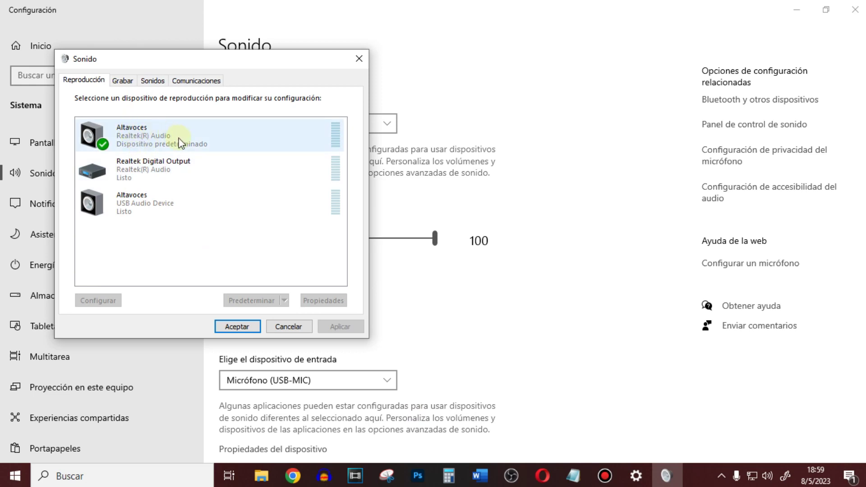
{"action": "left_click", "coordinate": [149, 144]}
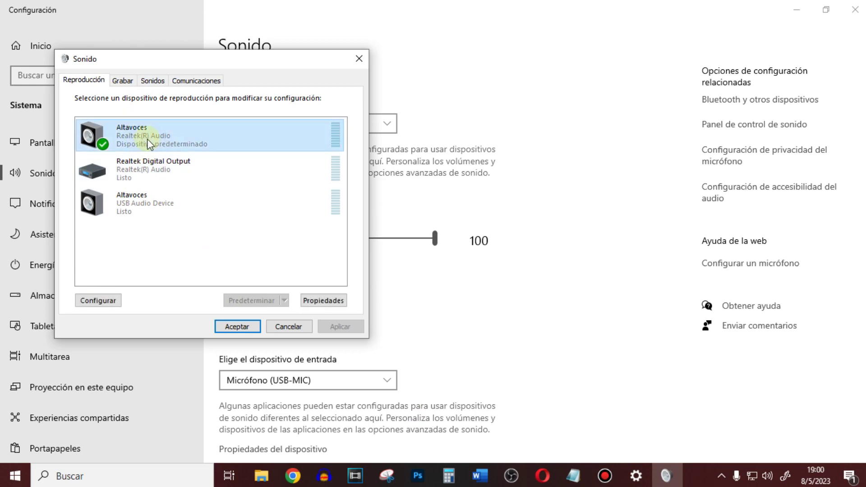
- Check the input level of the USB-MIC recording device, accept the sound dialogs and close the settings
{"action": "left_click", "coordinate": [120, 82]}
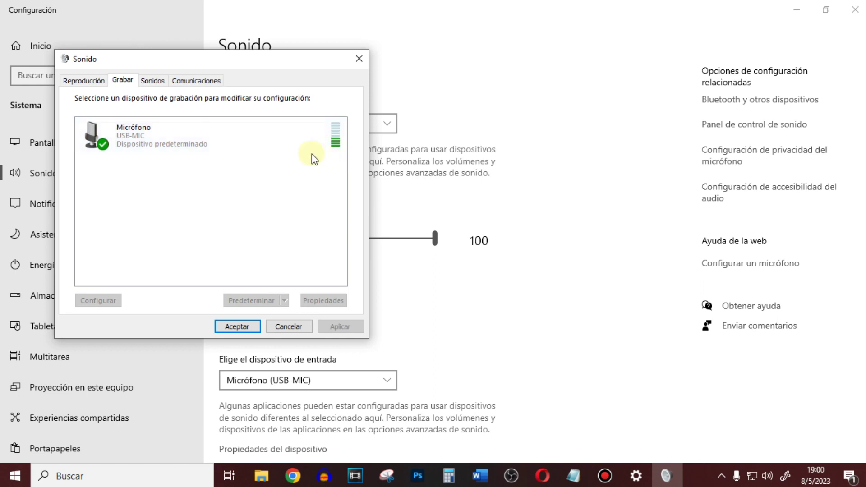
{"action": "double_click", "coordinate": [165, 128]}
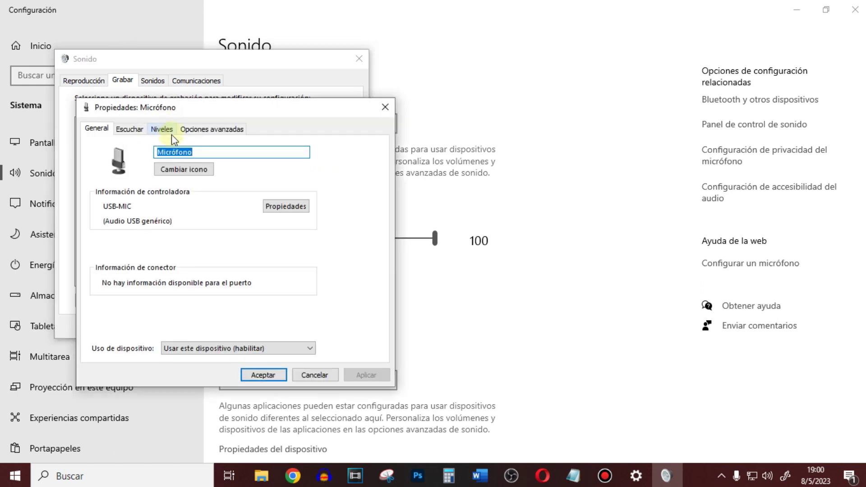
{"action": "left_click", "coordinate": [163, 129]}
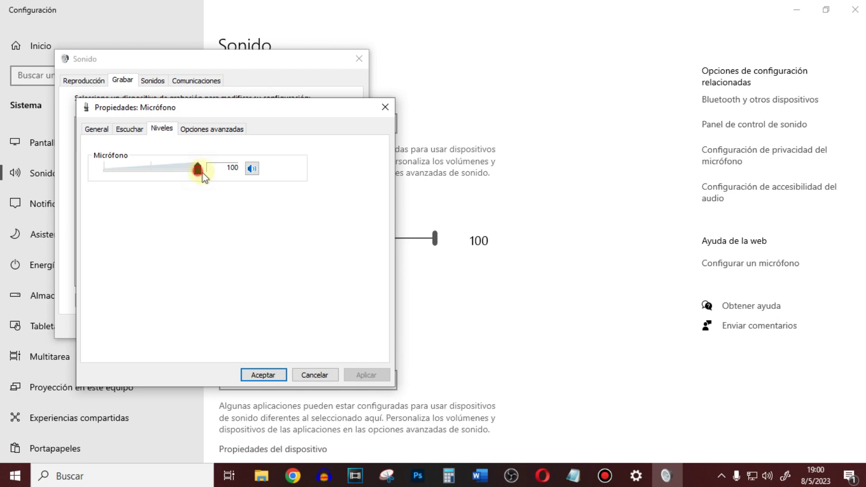
{"action": "left_click", "coordinate": [266, 377]}
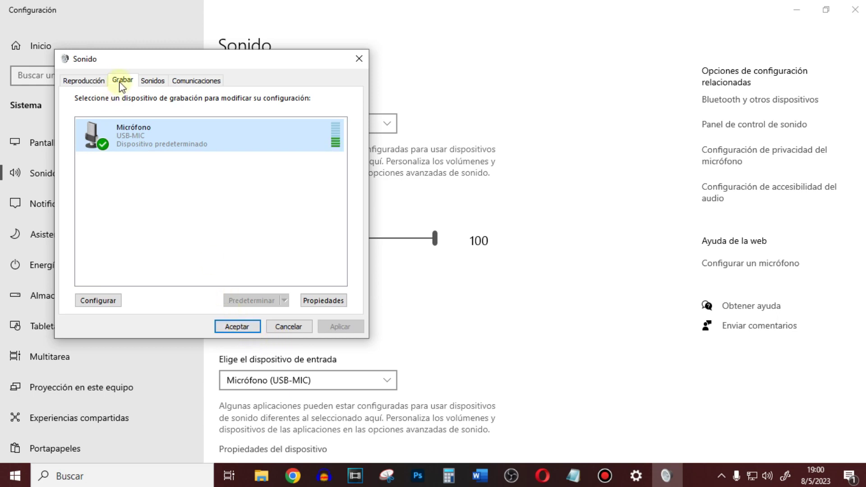
{"action": "left_click", "coordinate": [86, 81]}
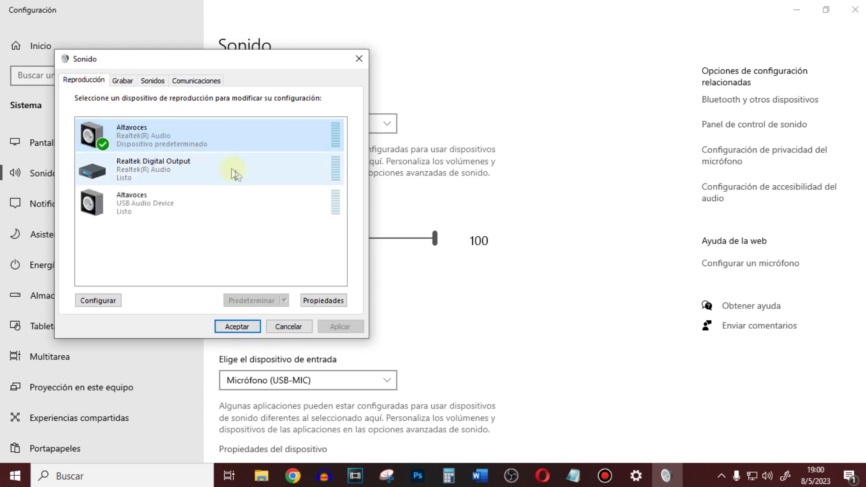
{"action": "left_click", "coordinate": [237, 327]}
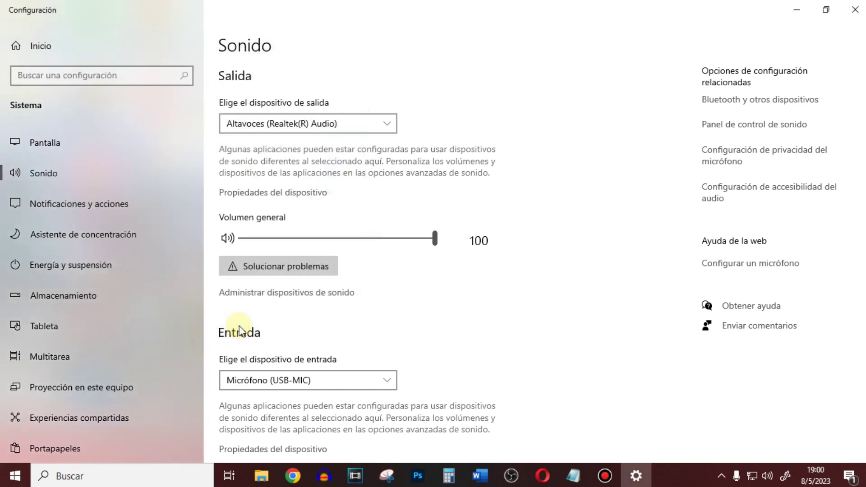
{"action": "left_click", "coordinate": [861, 5]}
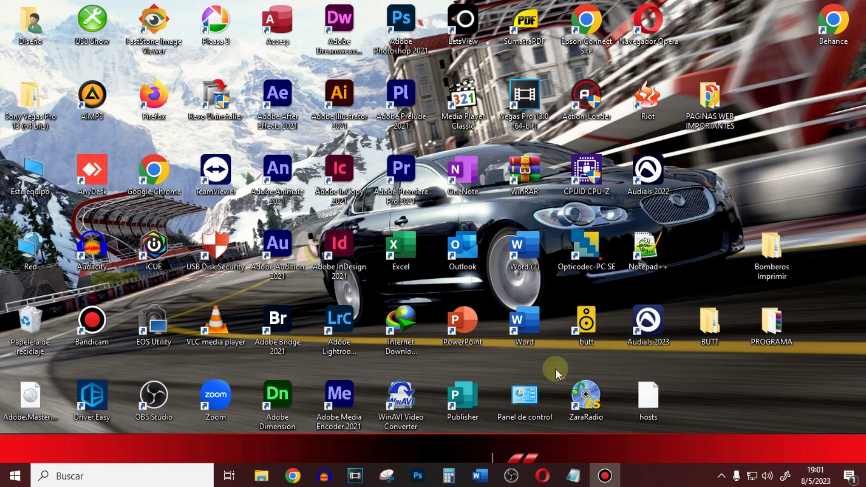
- Launch ZaraRadio, load the music files into the empty playlist and set its play mode to Random
{"action": "double_click", "coordinate": [580, 390]}
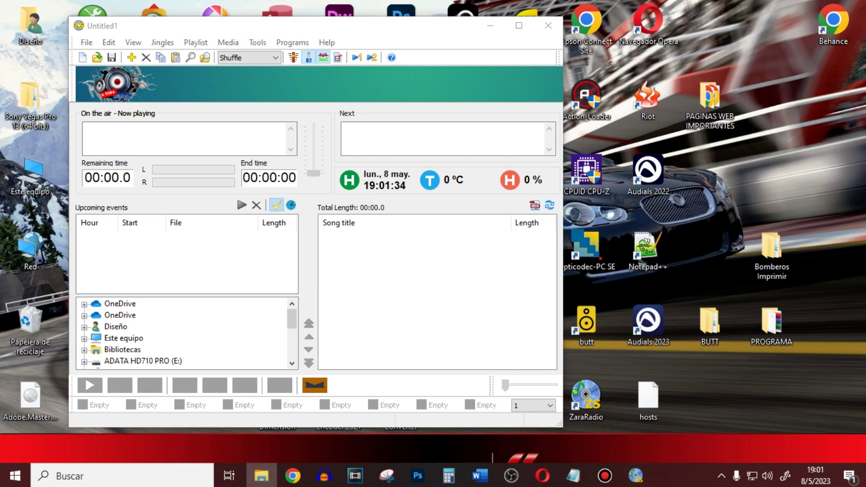
{"action": "left_click_drag", "start_coordinate": [122, 243], "coordinate": [385, 251]}
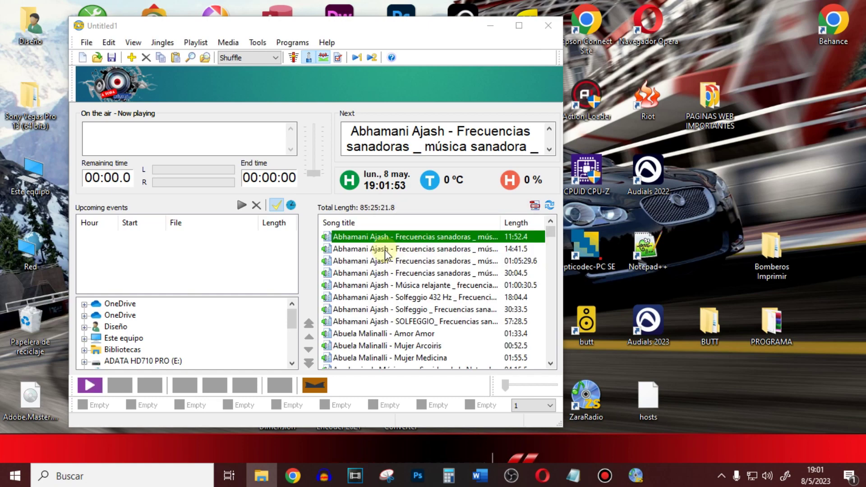
{"action": "left_click", "coordinate": [256, 58]}
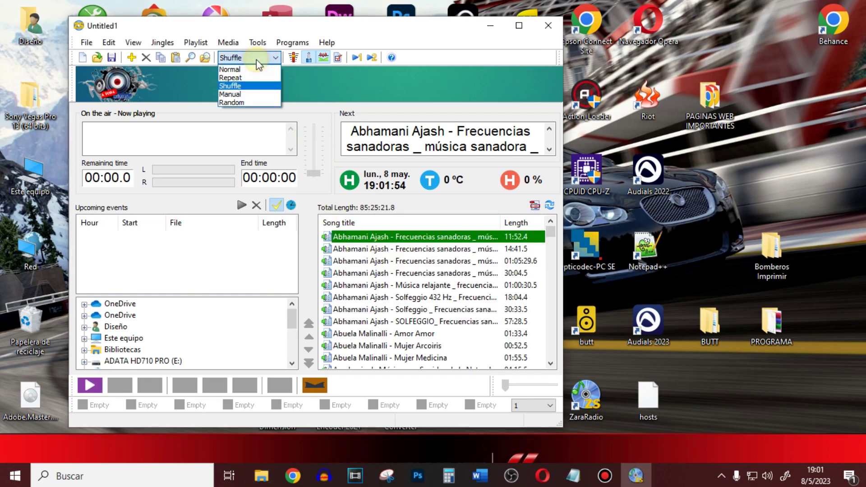
{"action": "left_click", "coordinate": [244, 104]}
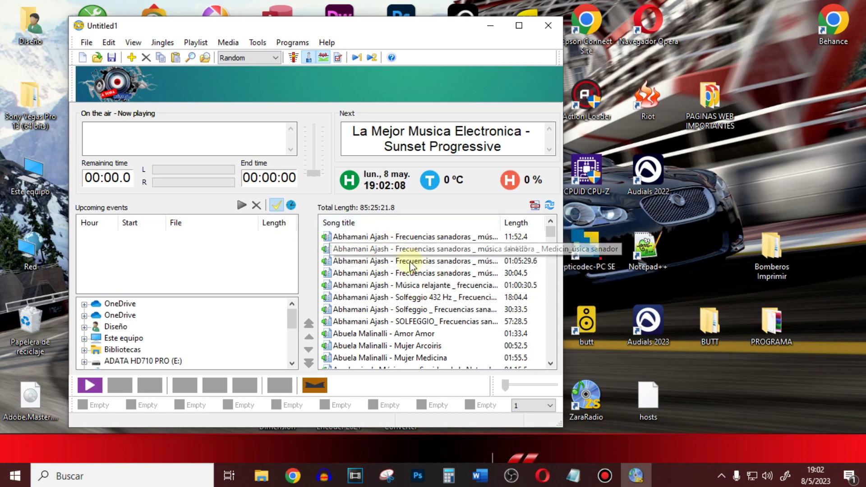
{"action": "left_click", "coordinate": [366, 248]}
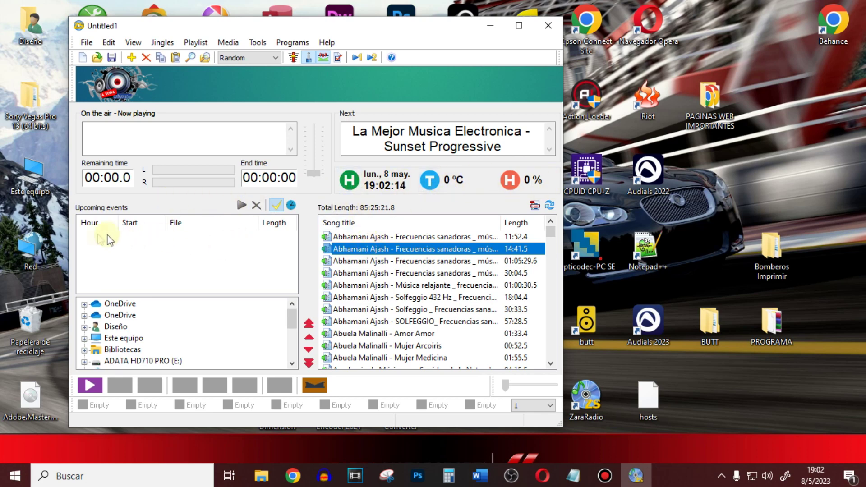
- Save the playlist in Documentos as PROGRAMACION MY RADIO ONLINE ZARA RADIO, in the List (*.lst) format
{"action": "left_click", "coordinate": [83, 43]}
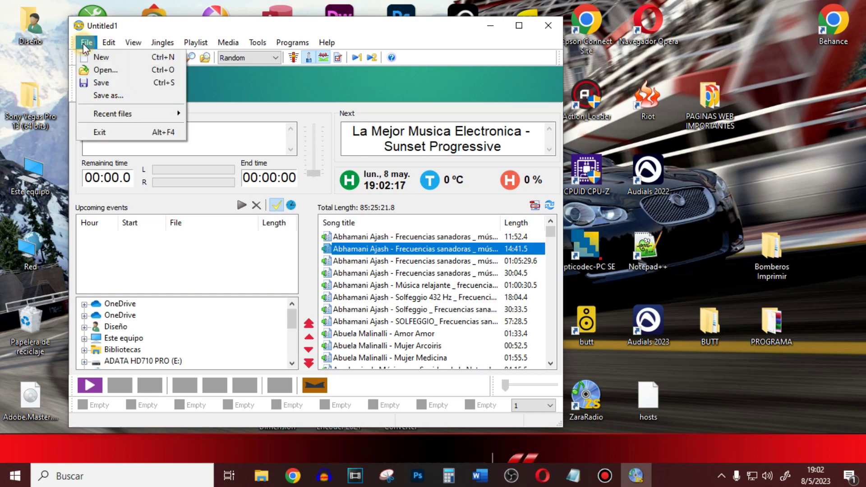
{"action": "left_click", "coordinate": [97, 83]}
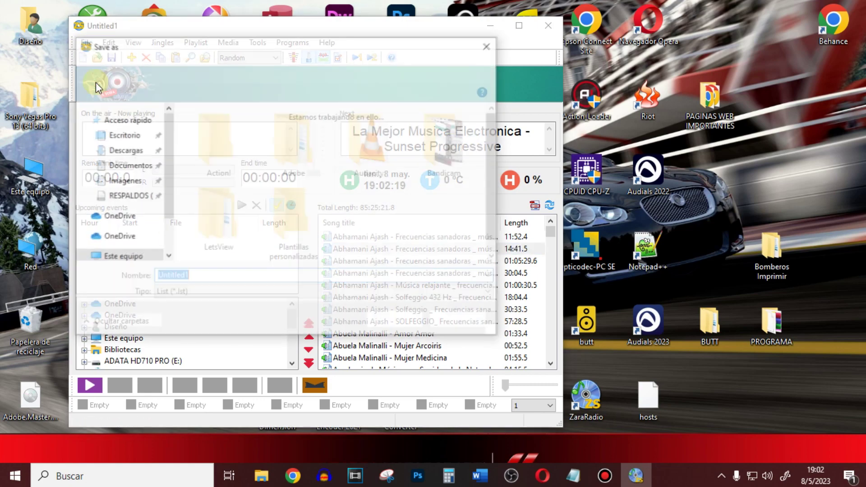
{"action": "type", "text": "PROGRAMA"}
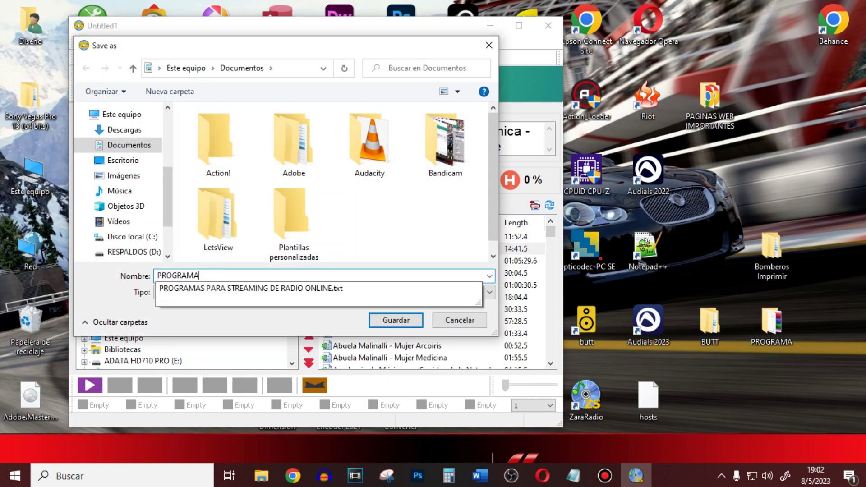
{"action": "type", "text": "CION MY RADIO ONLINE Z"}
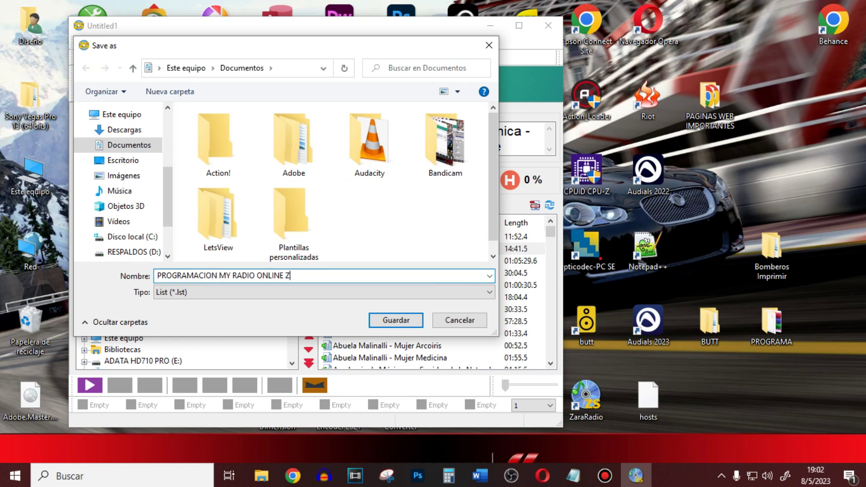
{"action": "type", "text": "ARA RADIO"}
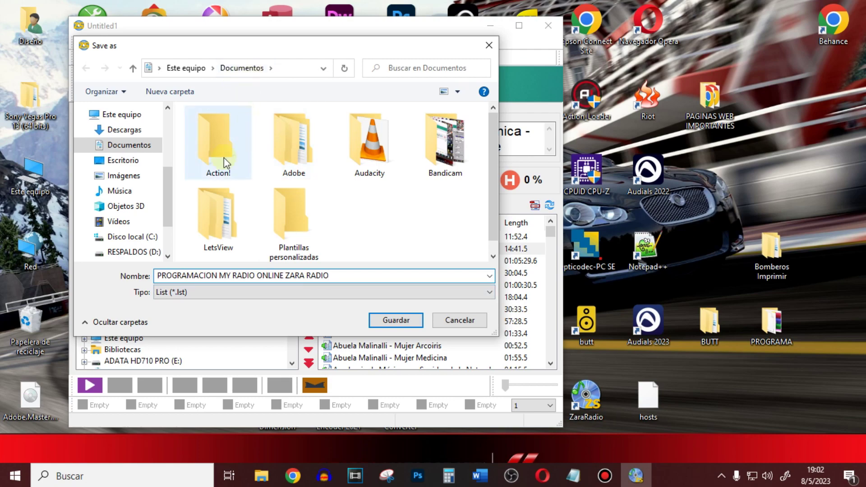
{"action": "left_click", "coordinate": [398, 320]}
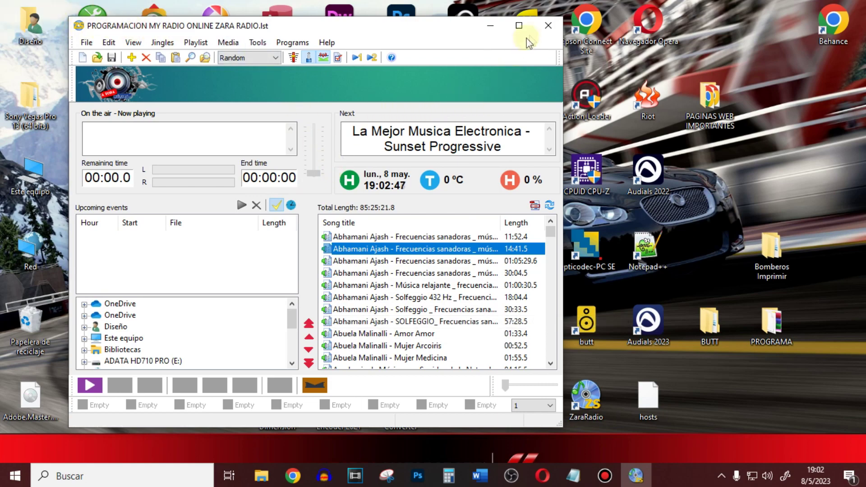
- Restart ZaraRadio and play the second song of the saved playlist, pausing and resuming it once
{"action": "left_click", "coordinate": [550, 24]}
{"action": "double_click", "coordinate": [586, 393]}
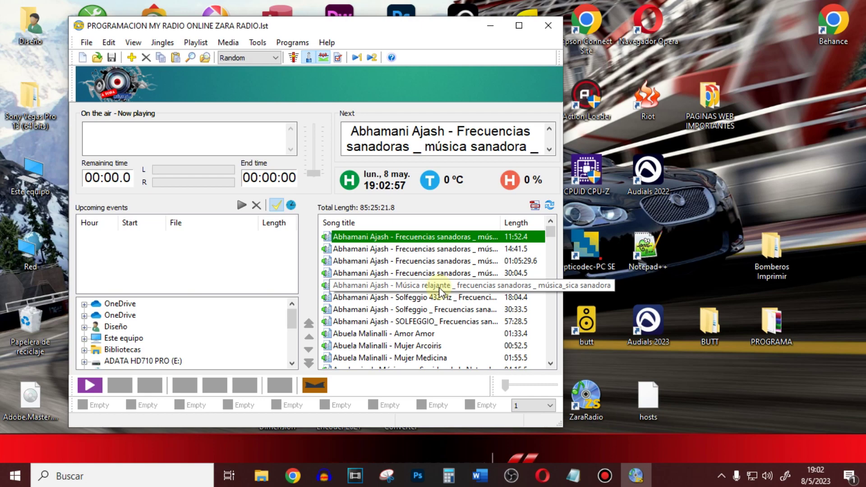
{"action": "double_click", "coordinate": [358, 250]}
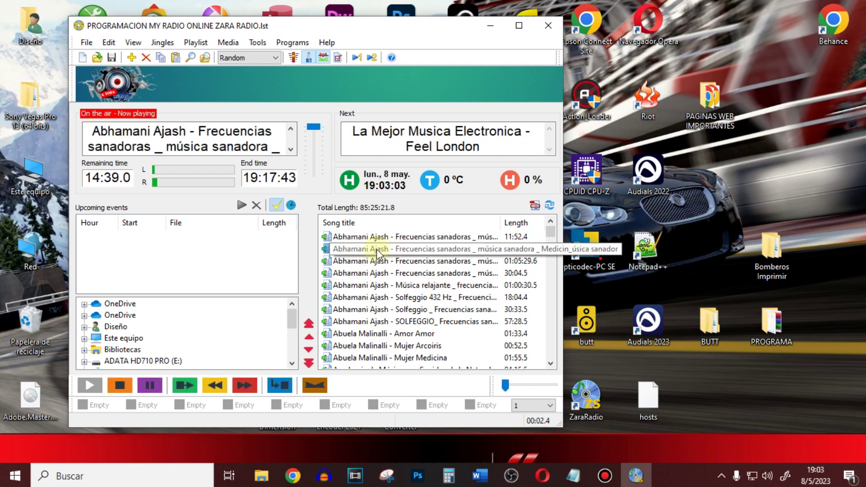
{"action": "key", "text": "space"}
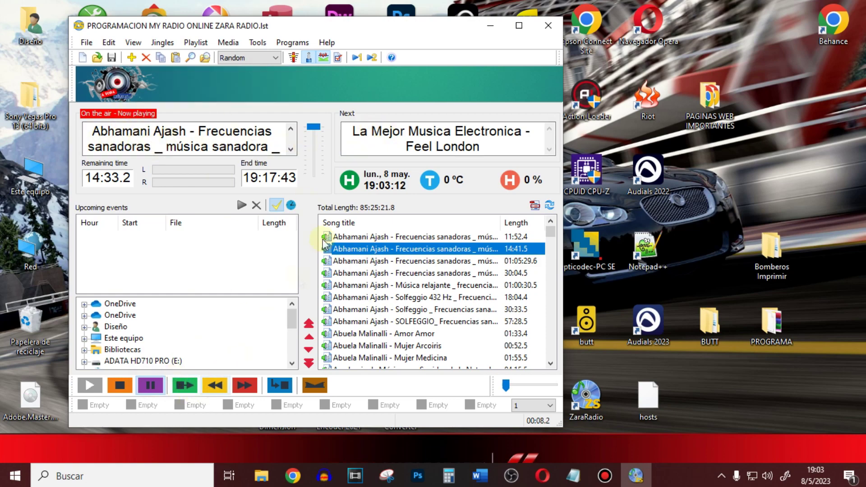
{"action": "left_click", "coordinate": [90, 385]}
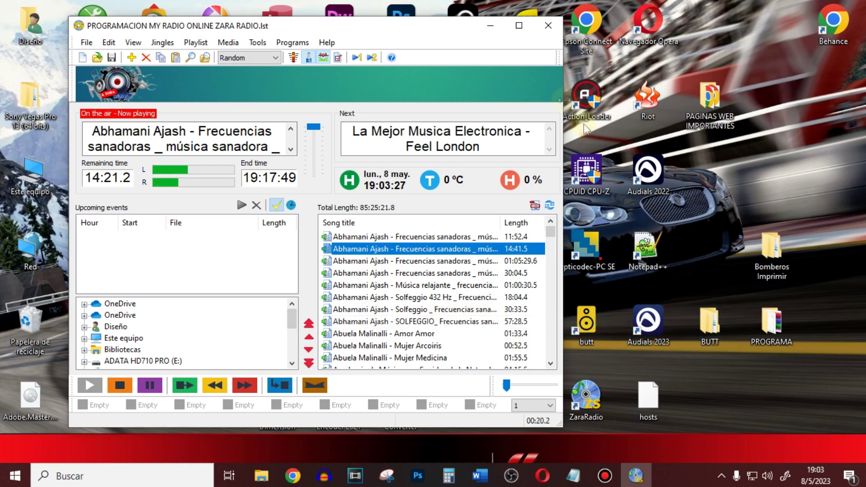
- Move the ZaraRadio window aside and extract the butt-0128-Windows archive inside the desktop's BUTT folder
{"action": "left_click_drag", "start_coordinate": [445, 34], "coordinate": [392, 28]}
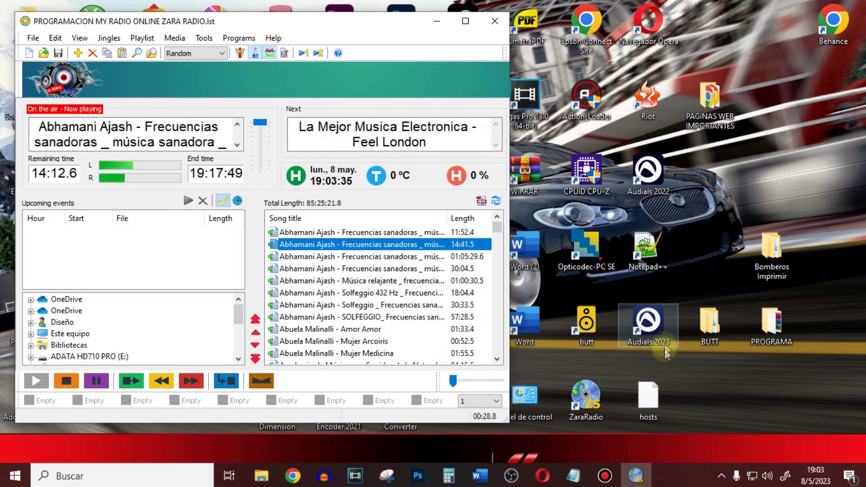
{"action": "double_click", "coordinate": [711, 329]}
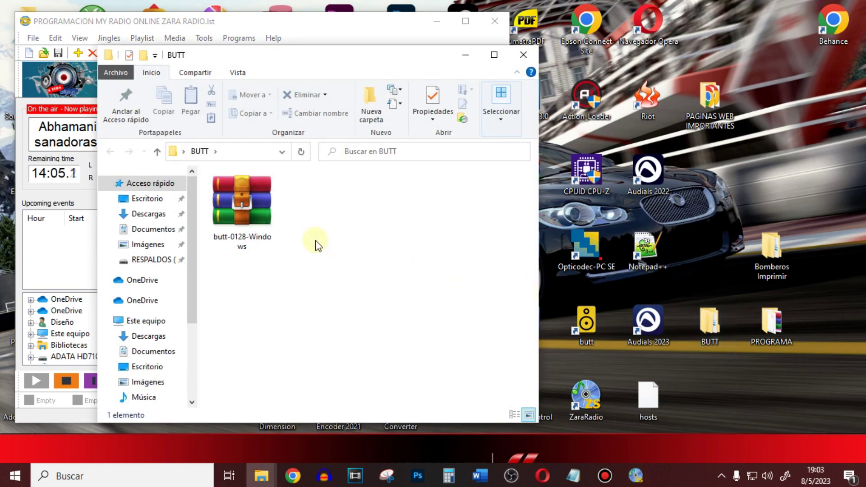
{"action": "left_click", "coordinate": [258, 216]}
{"action": "right_click", "coordinate": [252, 213]}
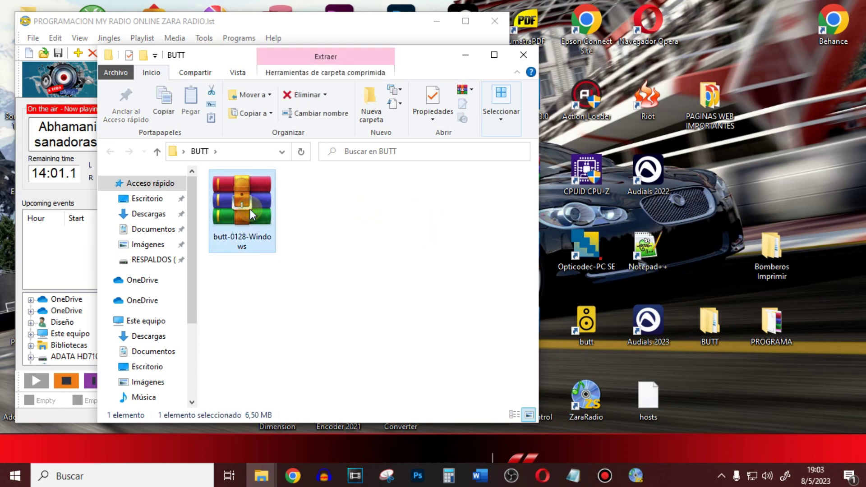
{"action": "left_click", "coordinate": [284, 227]}
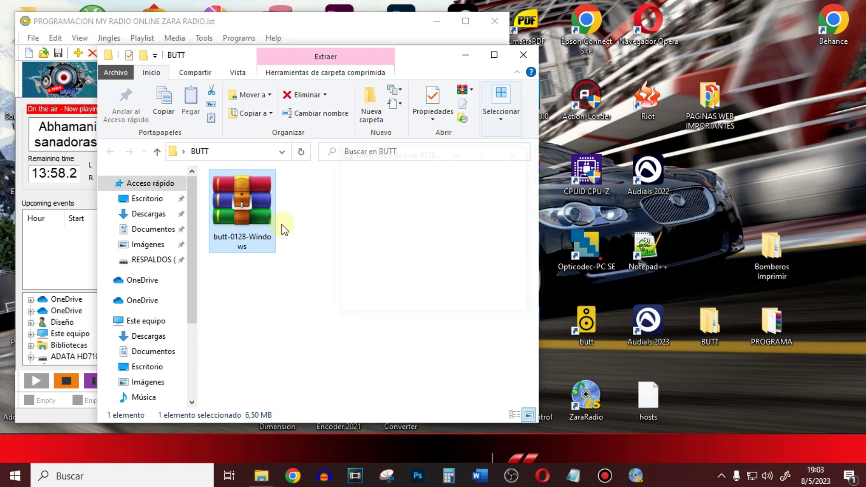
- Run the butt-0.1.28 setup as administrator and install it with the default components, destination folder and Start Menu folder
{"action": "right_click", "coordinate": [324, 220]}
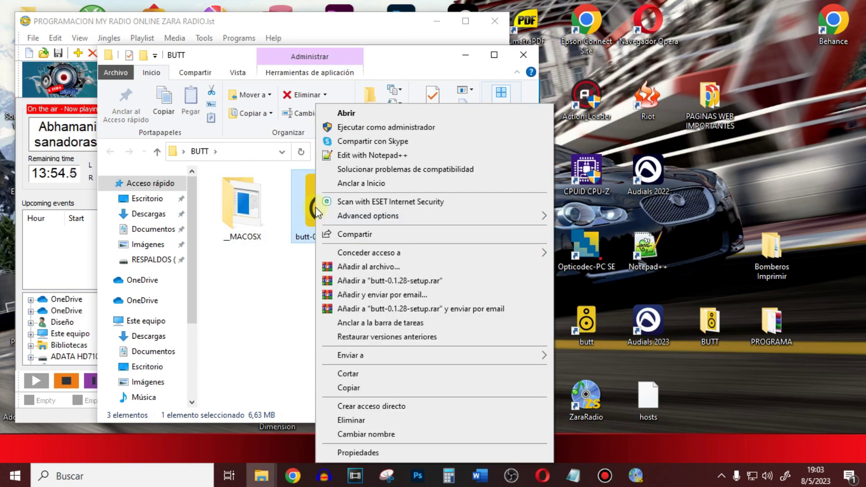
{"action": "left_click", "coordinate": [351, 127]}
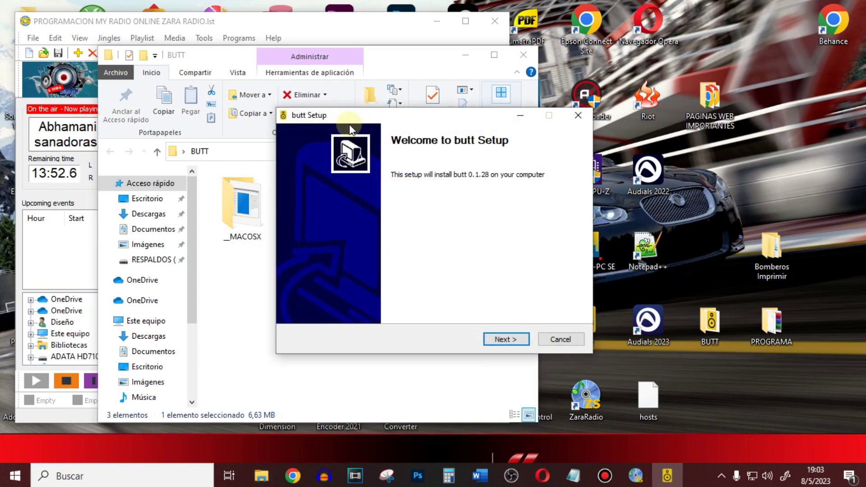
{"action": "left_click", "coordinate": [506, 339]}
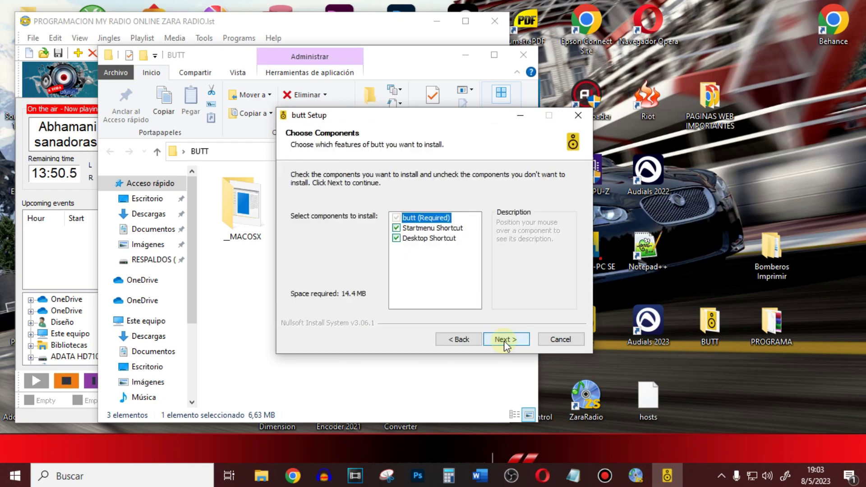
{"action": "left_click", "coordinate": [505, 340]}
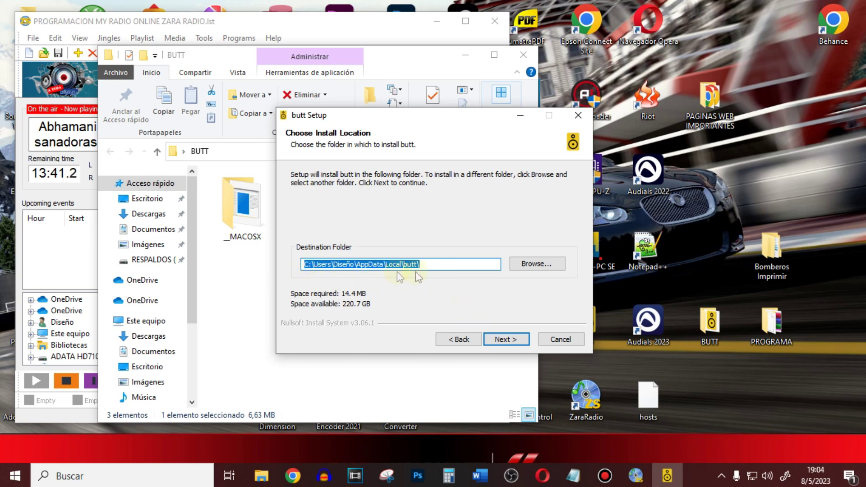
{"action": "left_click", "coordinate": [519, 342]}
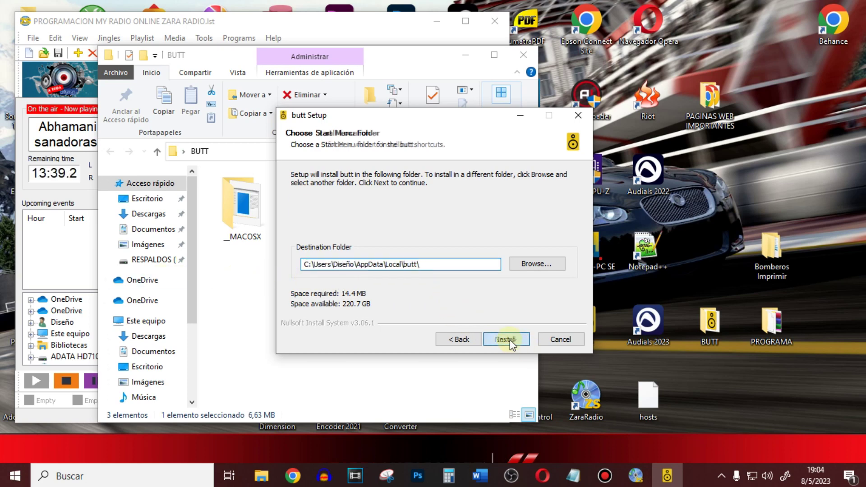
{"action": "left_click", "coordinate": [506, 339]}
{"action": "left_click", "coordinate": [396, 243]}
{"action": "left_click", "coordinate": [499, 339]}
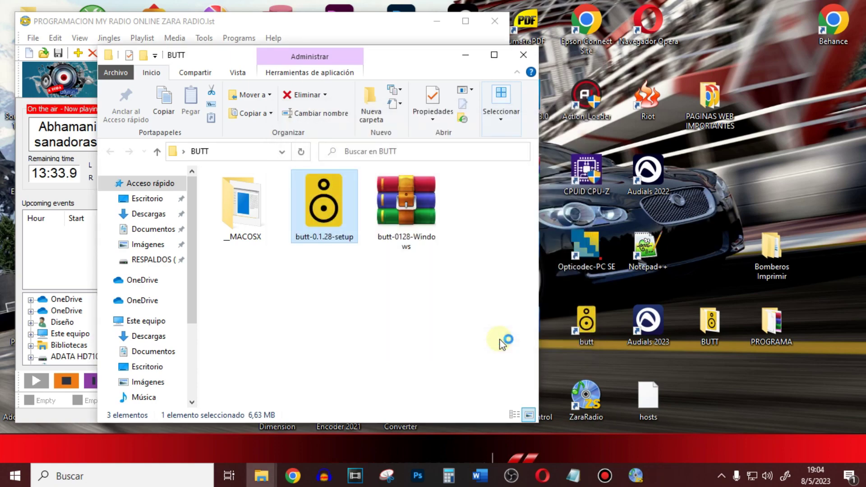
- Place the butt window beside ZaraRadio and start adding a server named MY RADIO ONLINE in butt's configuration
{"action": "left_click_drag", "start_coordinate": [468, 165], "coordinate": [676, 41]}
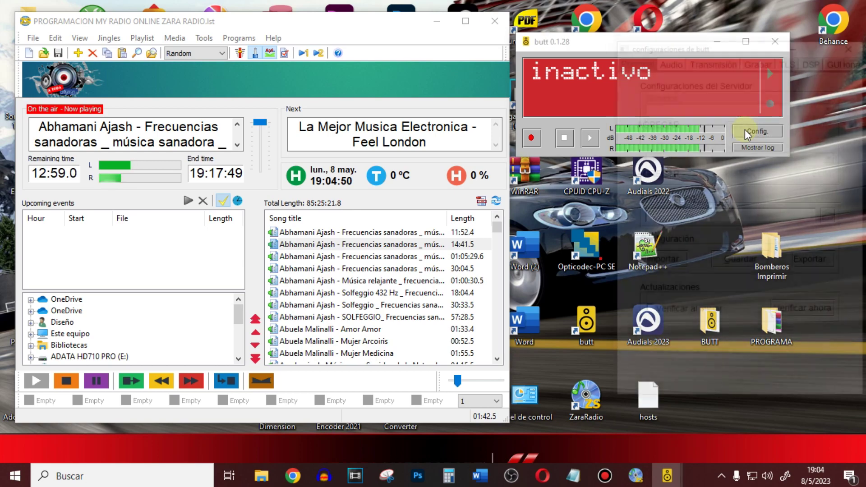
{"action": "left_click", "coordinate": [745, 130]}
{"action": "left_click", "coordinate": [661, 120]}
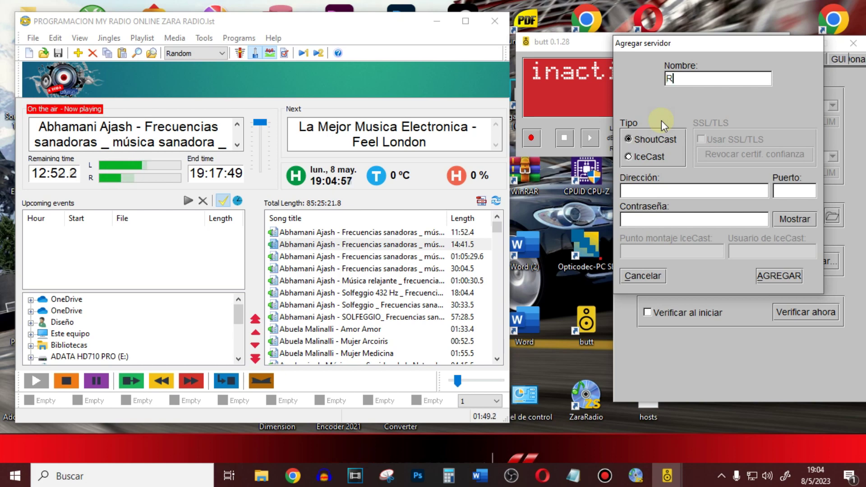
{"action": "type", "text": "MY "}
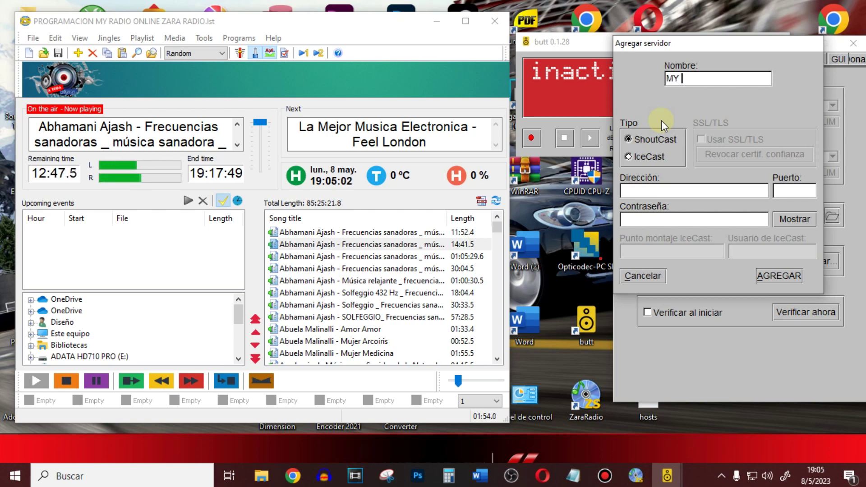
{"action": "type", "text": "RADIO ONLINE"}
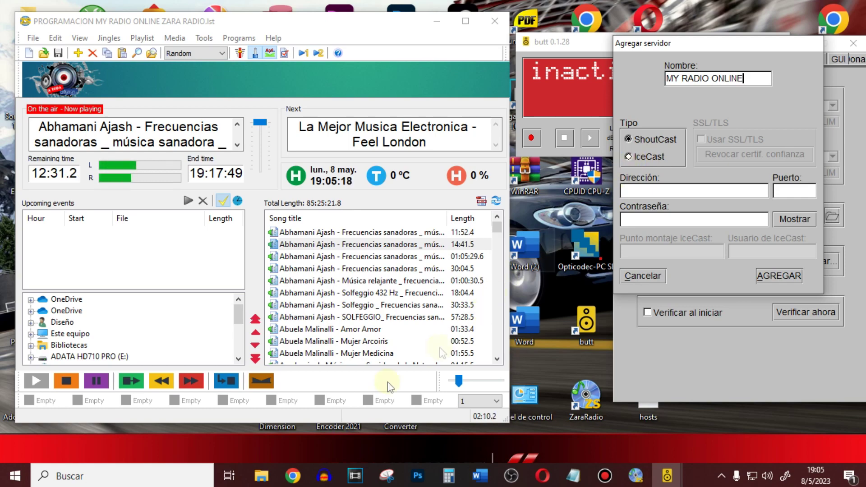
- Switch to Chrome, go to max.miradio.in and log in to Centova Cast with the saved credentials
{"action": "mouse_move", "coordinate": [294, 479]}
{"action": "left_click", "coordinate": [250, 431]}
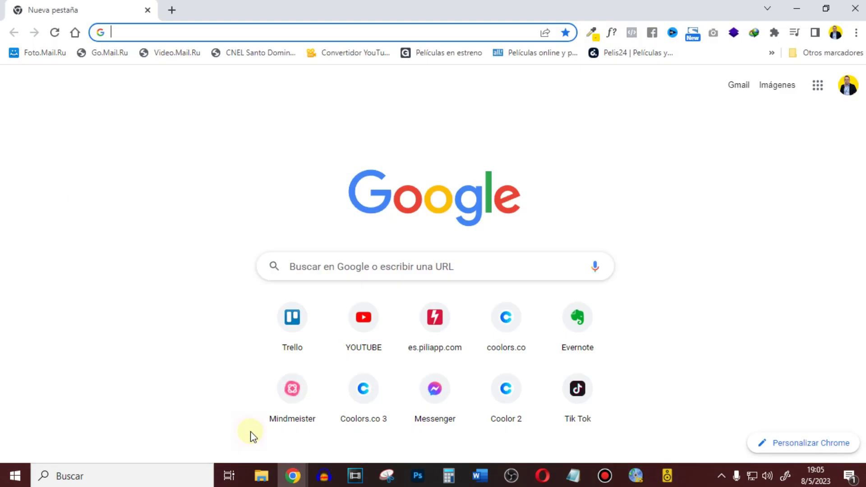
{"action": "left_click", "coordinate": [171, 29]}
{"action": "type", "text": "R"}
{"action": "key", "text": "Escape"}
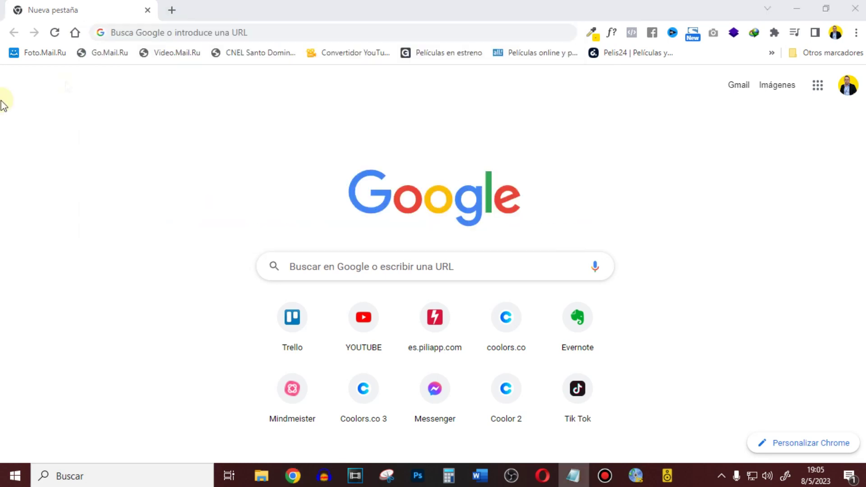
{"action": "left_click", "coordinate": [155, 33]}
{"action": "type", "text": "max.miradio.in"}
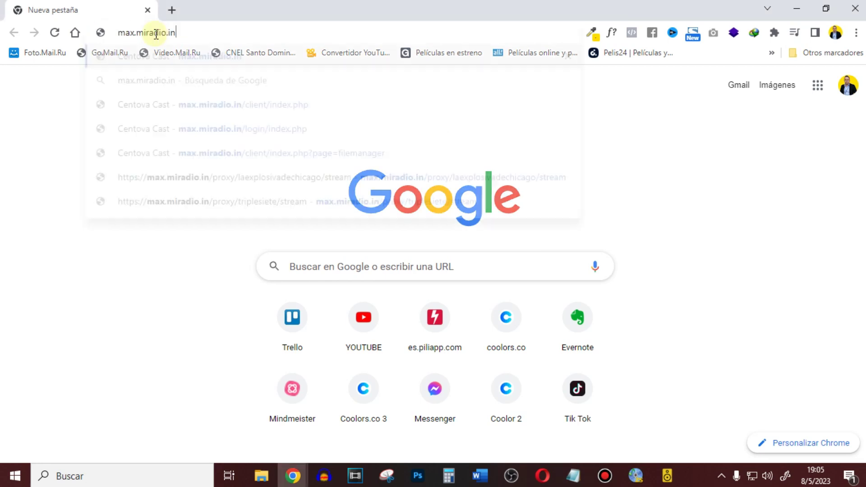
{"action": "left_click", "coordinate": [168, 58]}
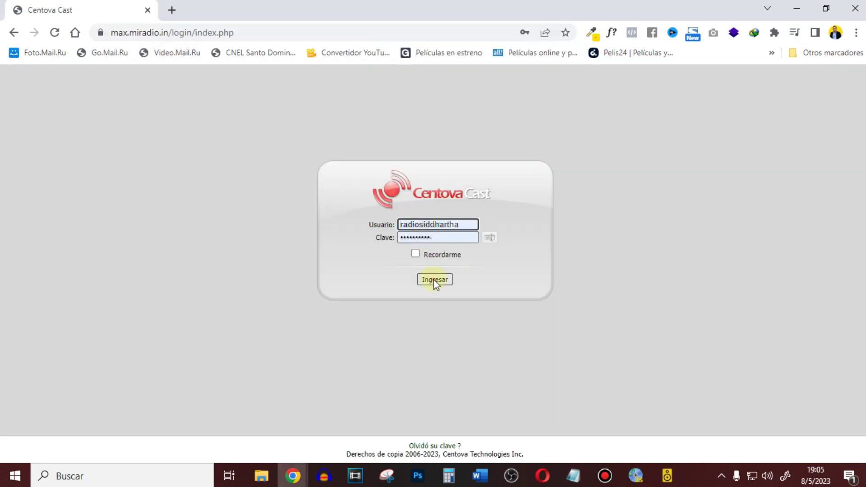
{"action": "left_click", "coordinate": [434, 279]}
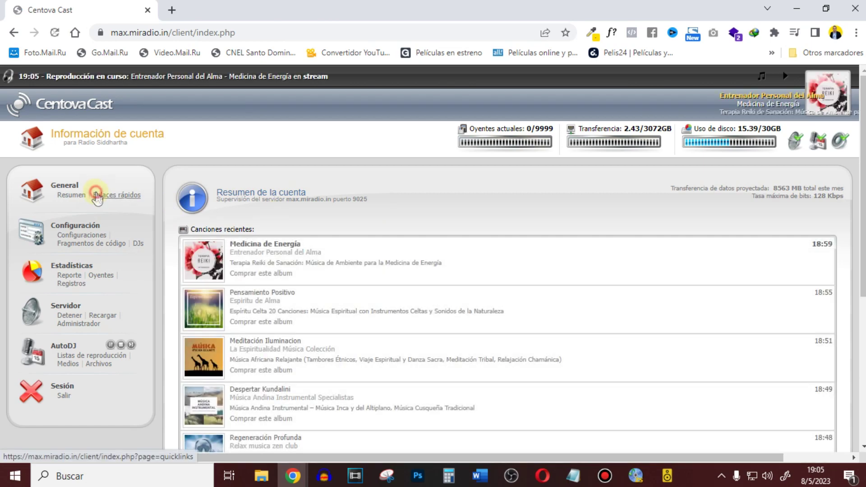
- Open the station's Enlaces rápidos page and examine the live source connection details, including protocol, host name, port and password format
{"action": "left_click", "coordinate": [98, 195]}
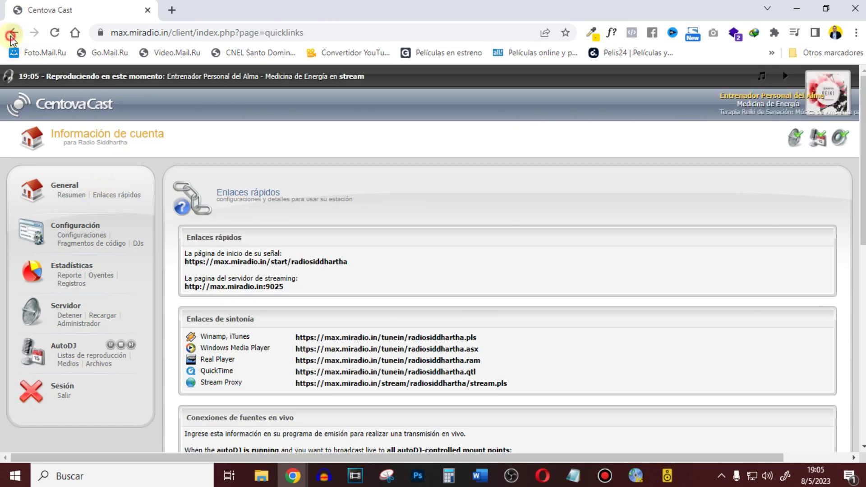
{"action": "left_click", "coordinate": [14, 32]}
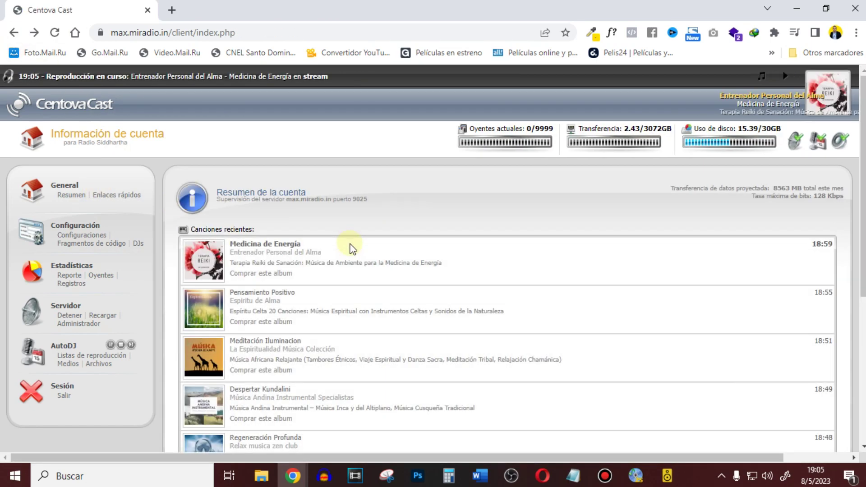
{"action": "left_click", "coordinate": [109, 195]}
{"action": "scroll", "coordinate": [445, 264], "scroll_direction": "down", "scroll_amount": 7}
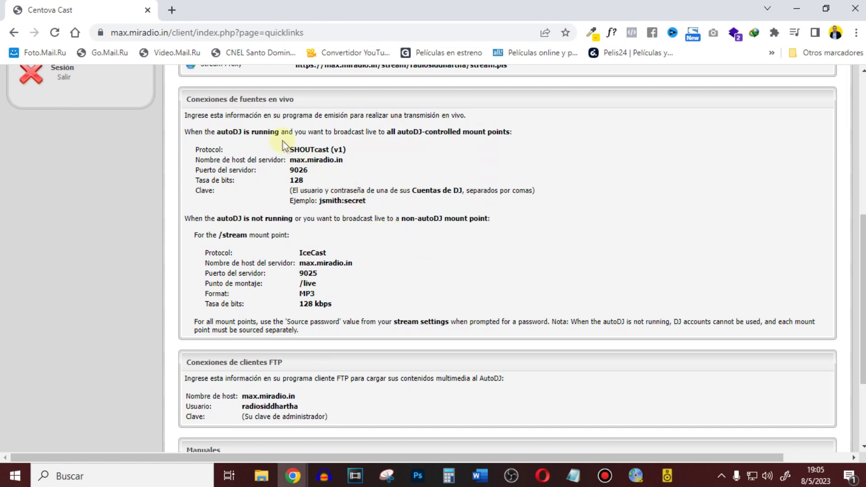
{"action": "scroll", "coordinate": [325, 264], "scroll_direction": "up", "scroll_amount": 1}
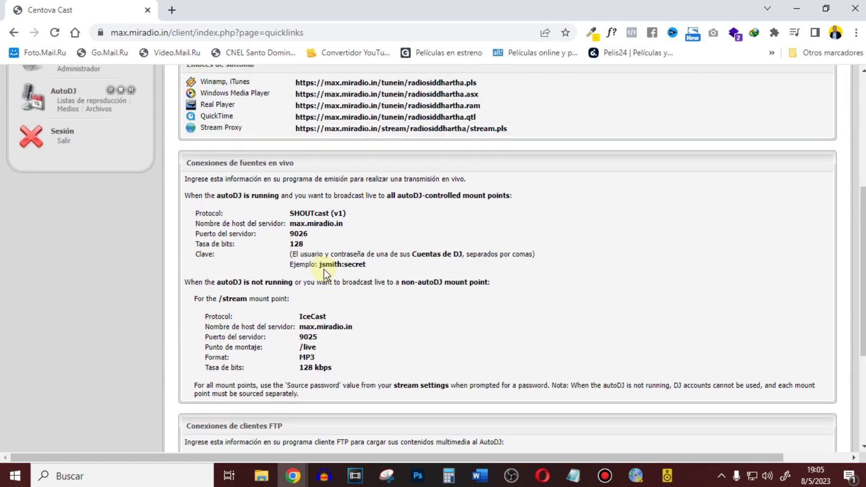
{"action": "scroll", "coordinate": [325, 273], "scroll_direction": "up", "scroll_amount": 1}
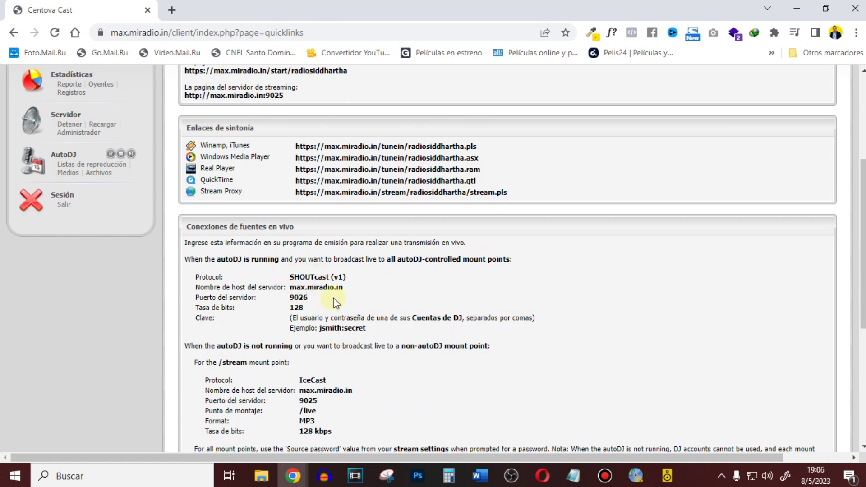
{"action": "left_click_drag", "start_coordinate": [321, 329], "coordinate": [388, 334]}
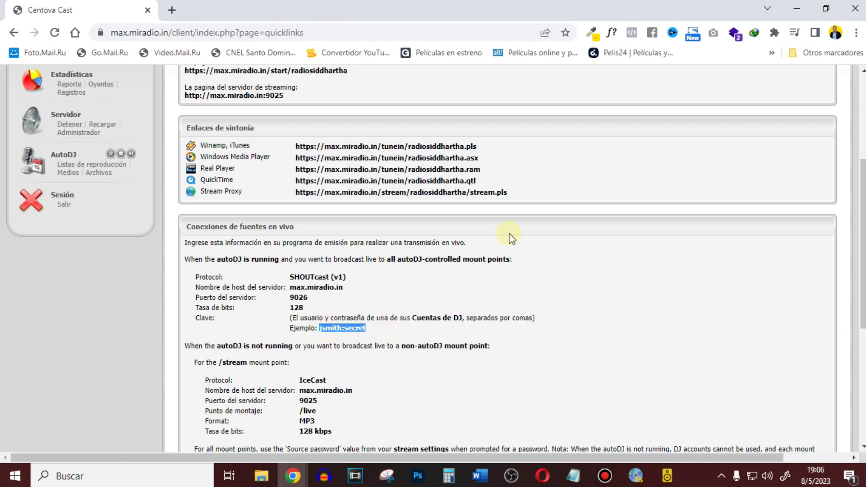
{"action": "scroll", "coordinate": [511, 239], "scroll_direction": "up", "scroll_amount": 4}
{"action": "left_click", "coordinate": [518, 279]}
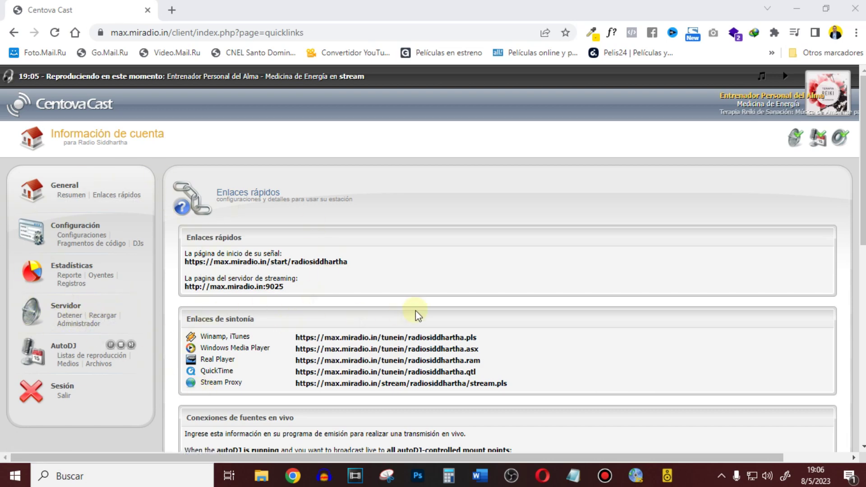
{"action": "scroll", "coordinate": [412, 312], "scroll_direction": "down", "scroll_amount": 5}
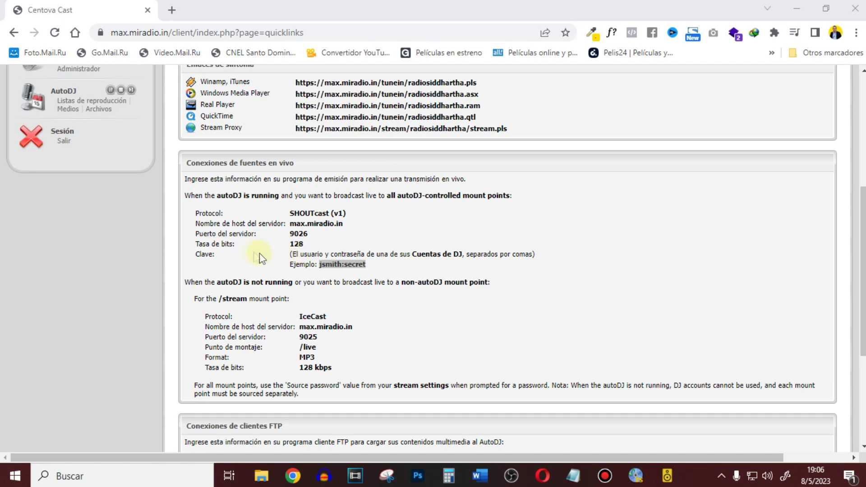
{"action": "scroll", "coordinate": [208, 251], "scroll_direction": "up", "scroll_amount": 4}
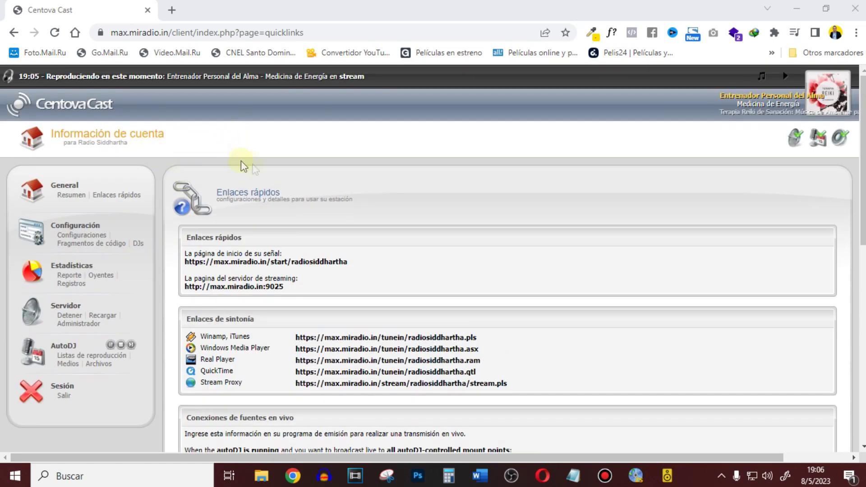
- Return to butt, set the new server's address to max.miradio.in and its port to 9026, and enter the server password
{"action": "left_click", "coordinate": [797, 8]}
{"action": "left_click", "coordinate": [629, 191]}
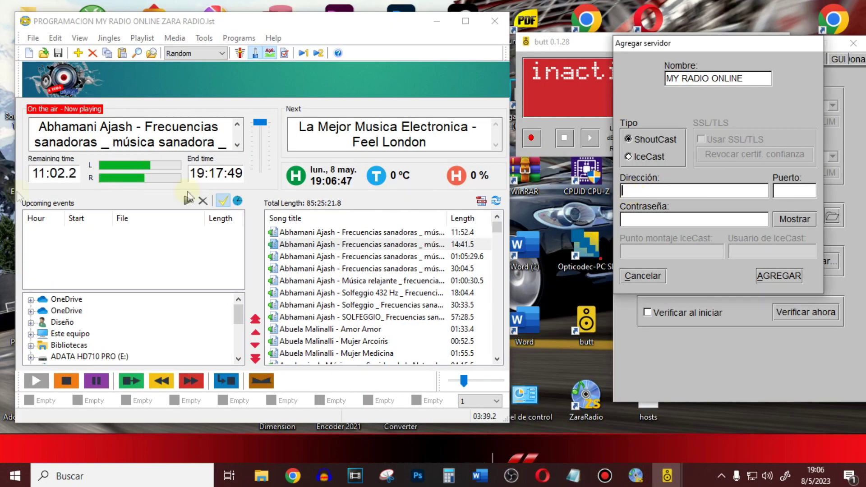
{"action": "type", "text": "max.miradio.in"}
{"action": "left_click", "coordinate": [573, 476]}
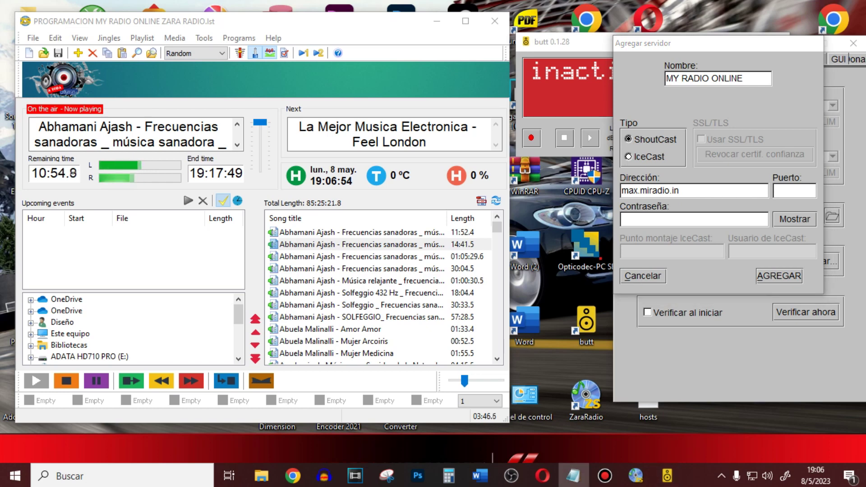
{"action": "left_click", "coordinate": [794, 190]}
{"action": "type", "text": "9026"}
{"action": "key", "text": "alt+Tab"}
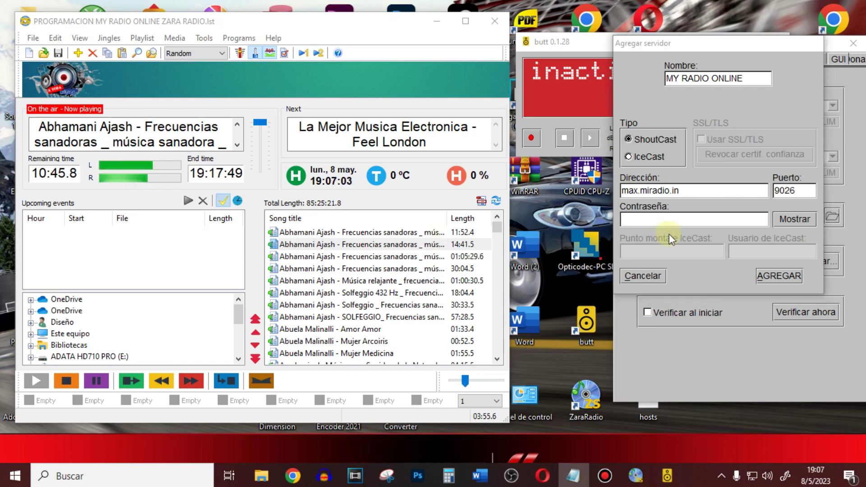
{"action": "left_click", "coordinate": [677, 219]}
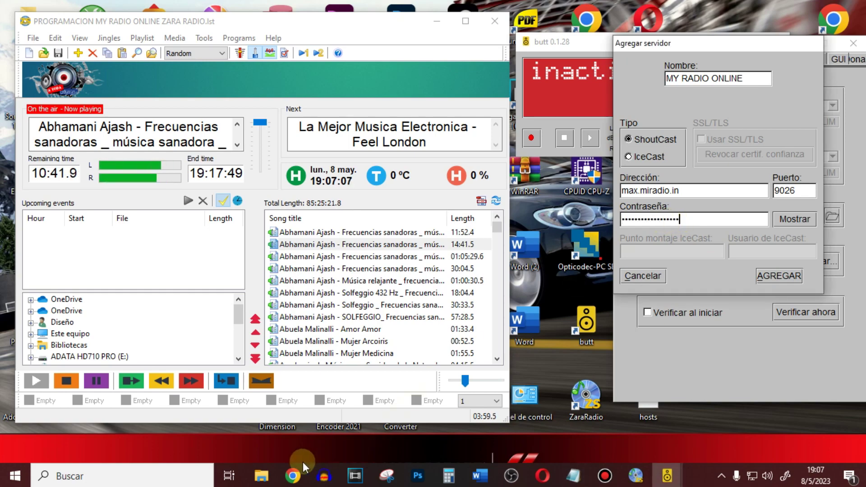
- Log out of Centova Cast in Chrome to view its login fields, log back in and return to butt
{"action": "mouse_move", "coordinate": [297, 453]}
{"action": "left_click", "coordinate": [228, 423]}
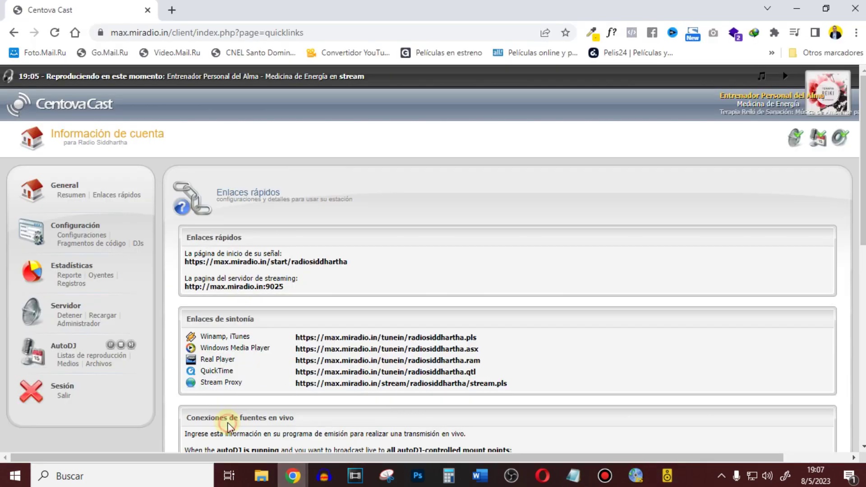
{"action": "left_click", "coordinate": [71, 402]}
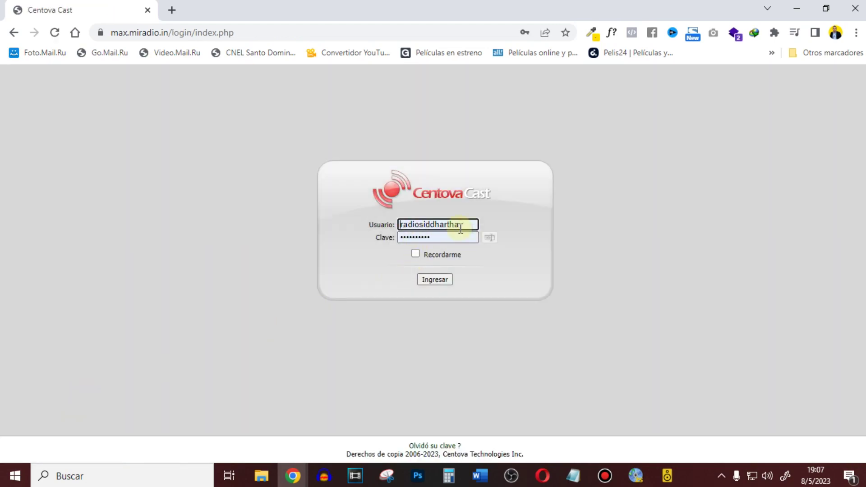
{"action": "left_click", "coordinate": [432, 281]}
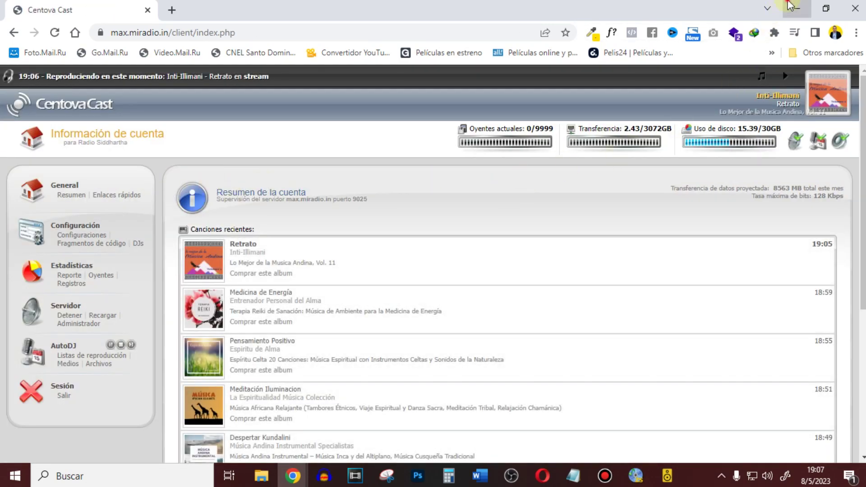
{"action": "left_click", "coordinate": [791, 6]}
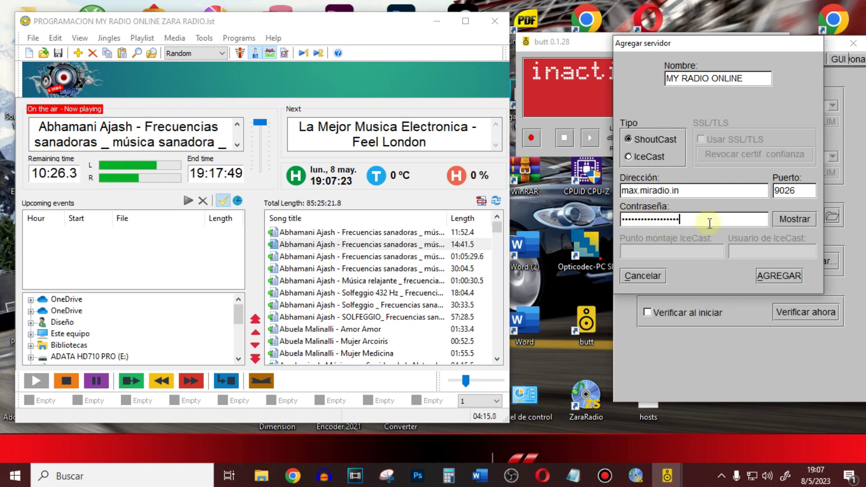
- Add the MY RADIO ONLINE server, move butt's main window clear of the configuration window and show the audio settings
{"action": "left_click", "coordinate": [778, 275]}
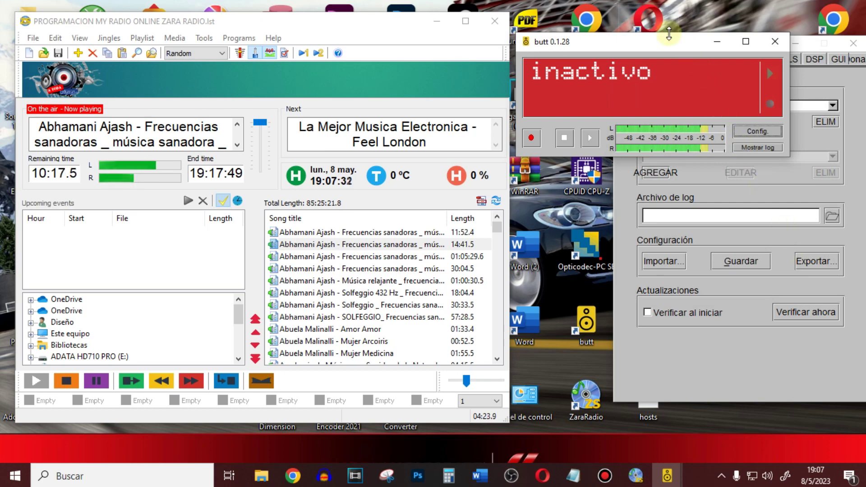
{"action": "left_click_drag", "start_coordinate": [671, 40], "coordinate": [443, 80]}
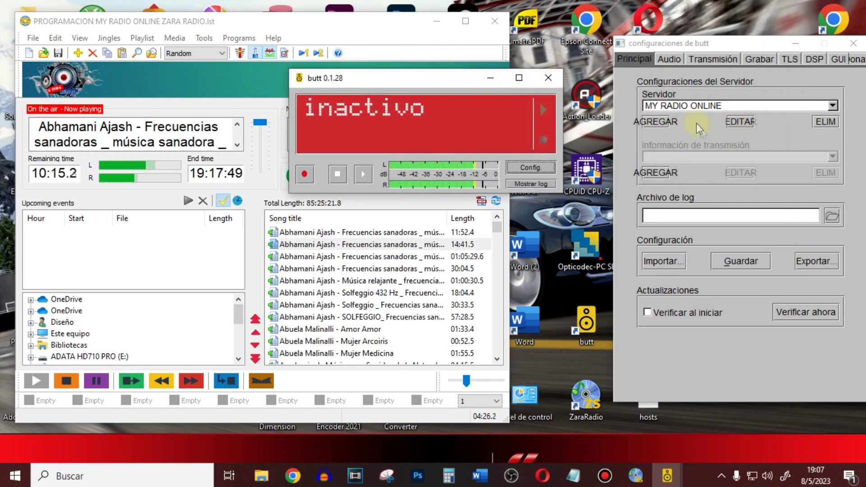
{"action": "left_click", "coordinate": [672, 58]}
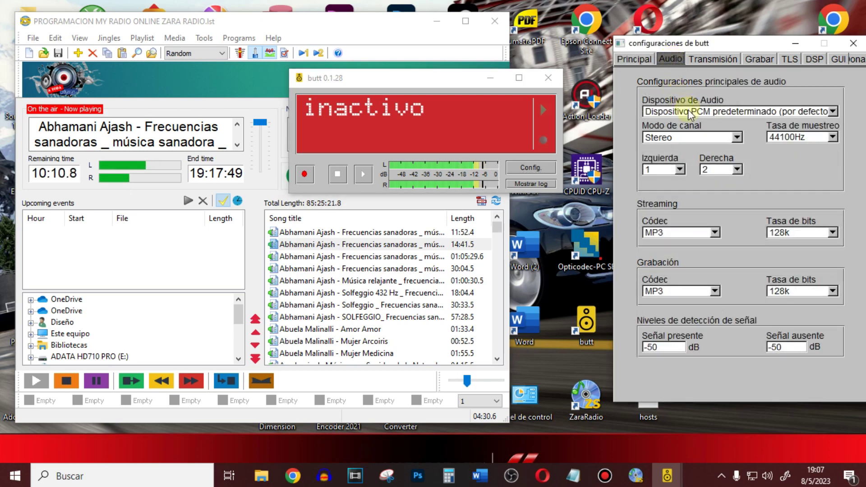
- Try Micrófono (USB-MIC) [MME] as the audio device and switch back to the default PCM device
{"action": "left_click", "coordinate": [690, 113]}
{"action": "left_click", "coordinate": [689, 112]}
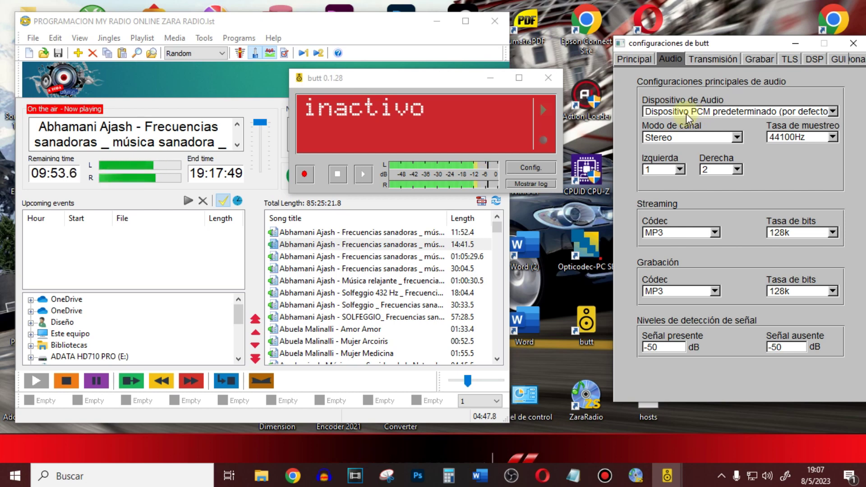
{"action": "left_click", "coordinate": [686, 113]}
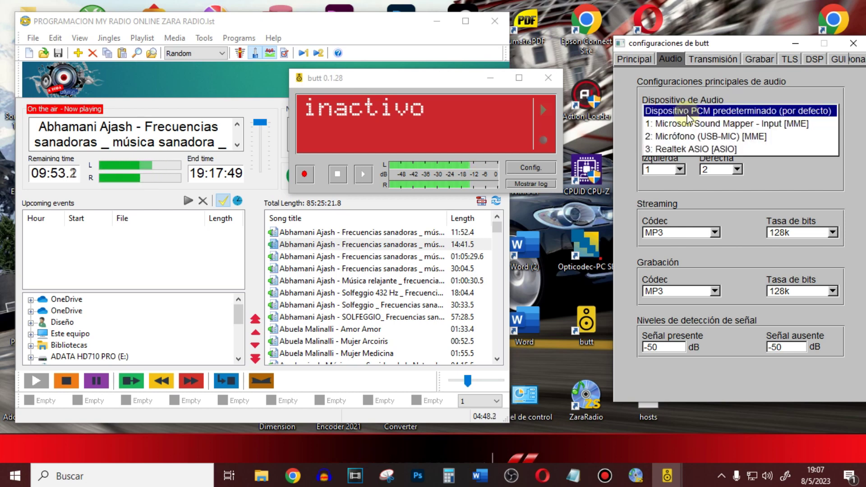
{"action": "left_click", "coordinate": [681, 138]}
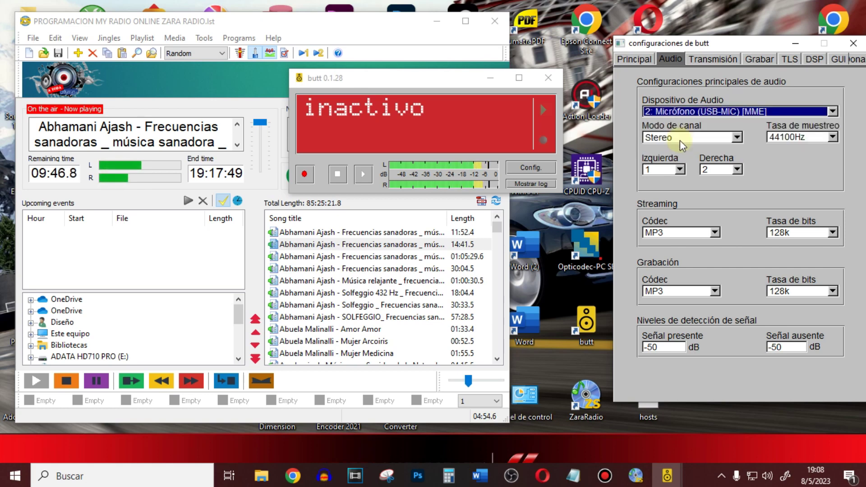
{"action": "left_click", "coordinate": [677, 110]}
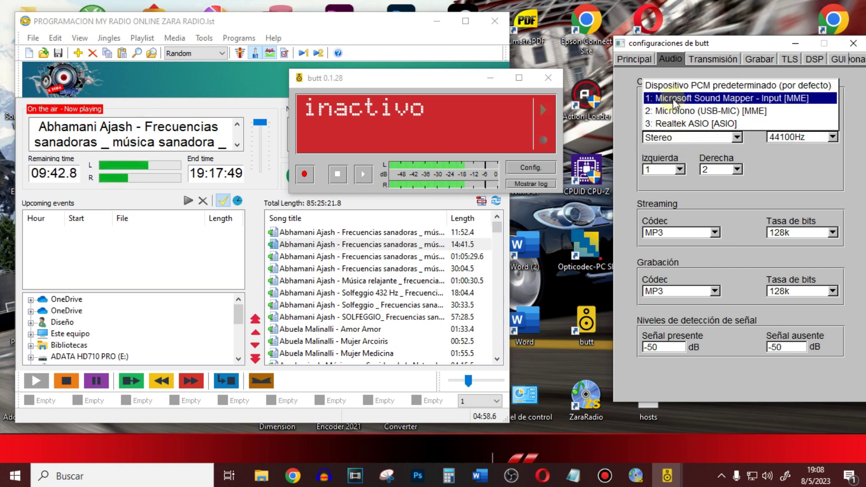
{"action": "left_click", "coordinate": [668, 85]}
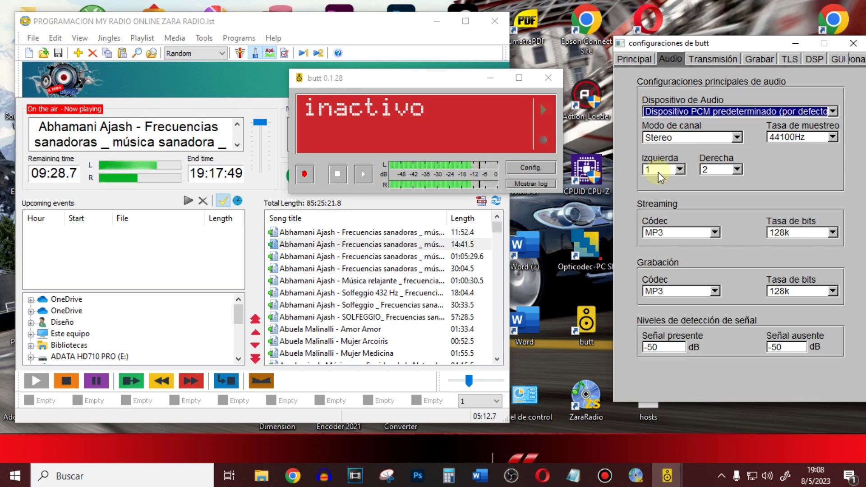
- Examine the available sample rates and the streaming codec and bit rate in the audio settings
{"action": "left_click", "coordinate": [814, 138]}
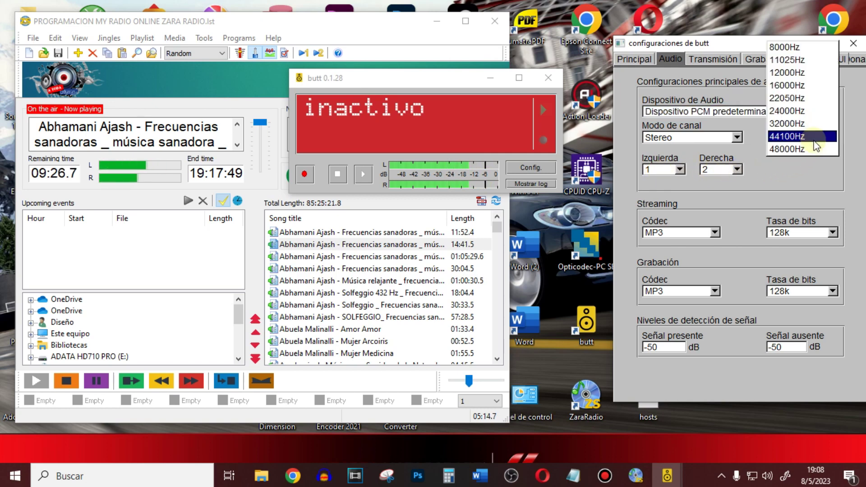
{"action": "left_click", "coordinate": [763, 166]}
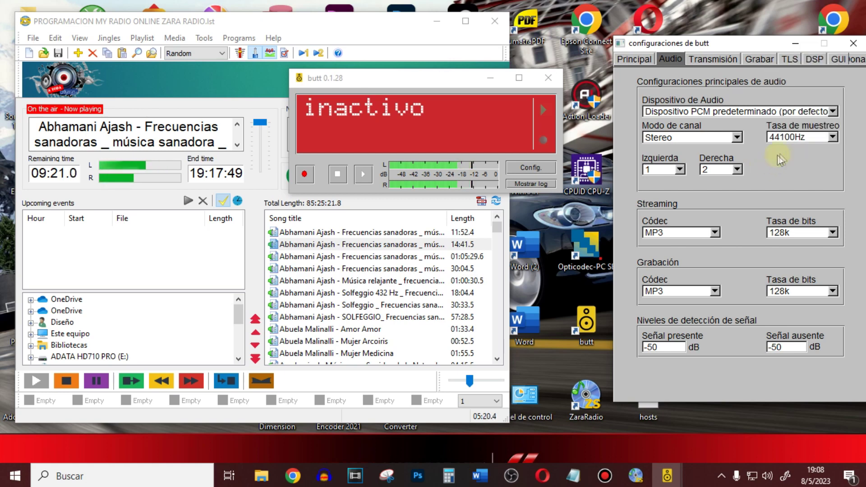
{"action": "left_click", "coordinate": [663, 236]}
{"action": "left_click", "coordinate": [707, 244]}
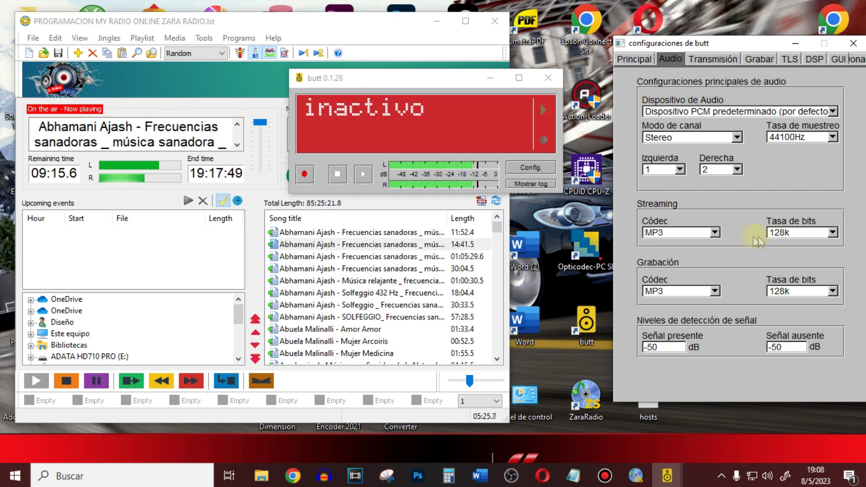
- Show the transmission settings, move butt's main window aside, and highlight the CurrentSong file name and ZaraRadio's now-playing title
{"action": "left_click", "coordinate": [714, 59]}
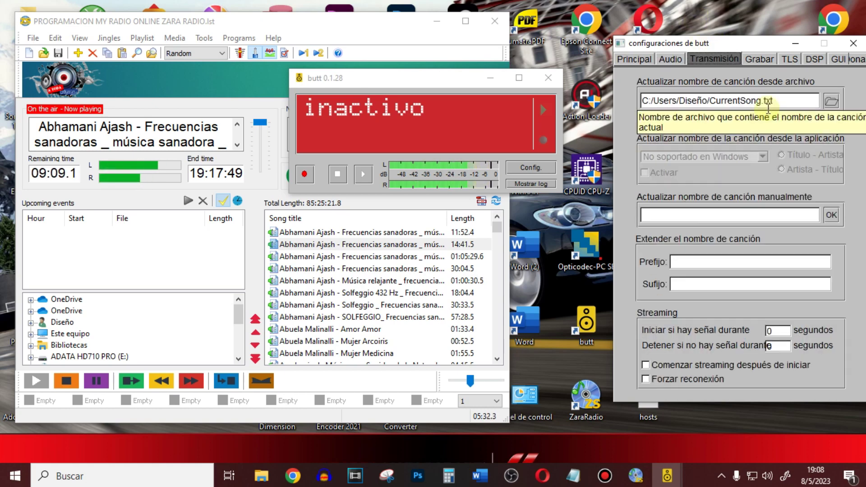
{"action": "double_click", "coordinate": [711, 104]}
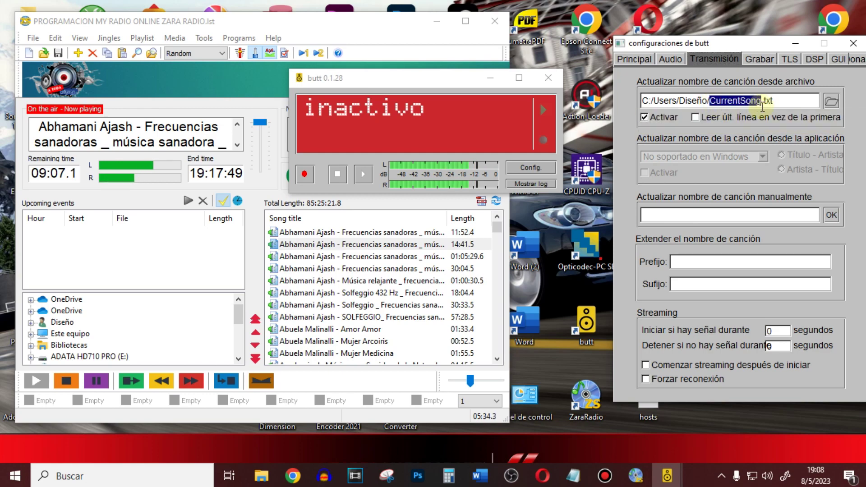
{"action": "left_click_drag", "start_coordinate": [440, 79], "coordinate": [698, 255]}
{"action": "left_click_drag", "start_coordinate": [36, 127], "coordinate": [223, 144]}
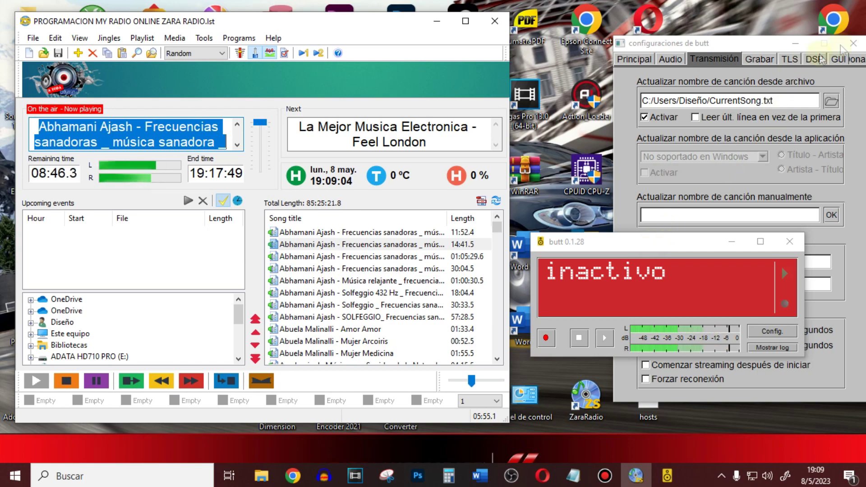
- Choose the CurrentSong file from C:\Usuarios\Diseño as the source for updating the song name
{"action": "left_click", "coordinate": [831, 102]}
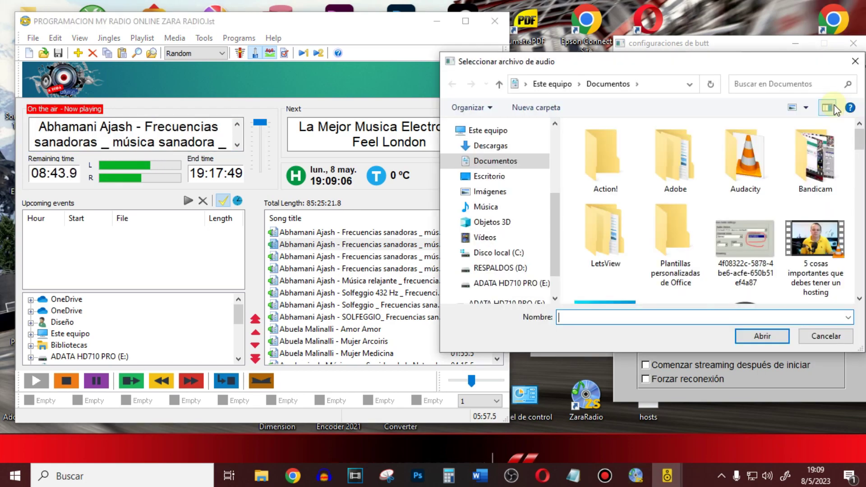
{"action": "left_click", "coordinate": [496, 252]}
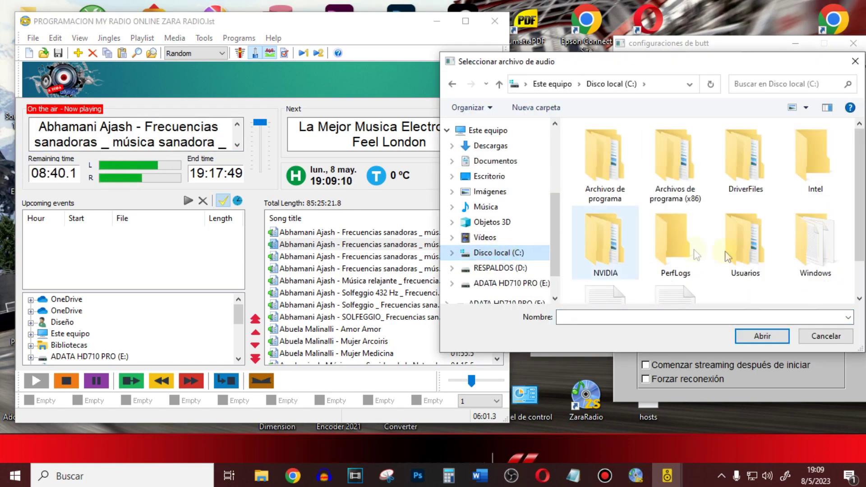
{"action": "double_click", "coordinate": [749, 250]}
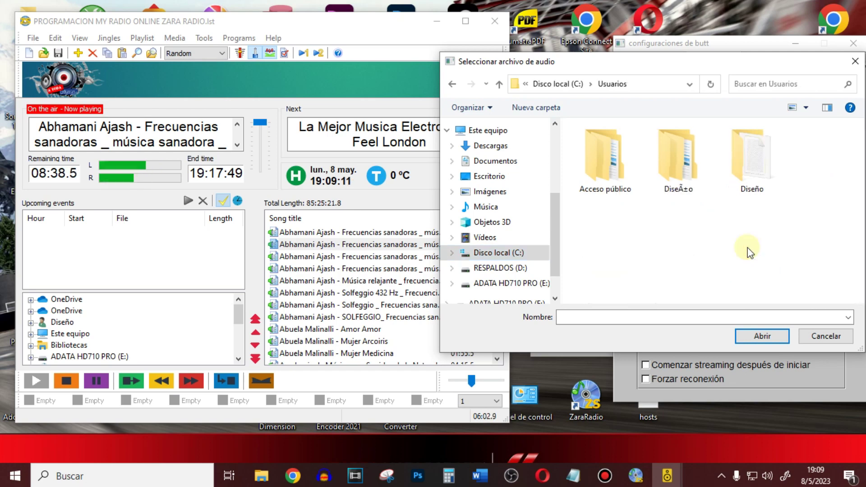
{"action": "double_click", "coordinate": [753, 160]}
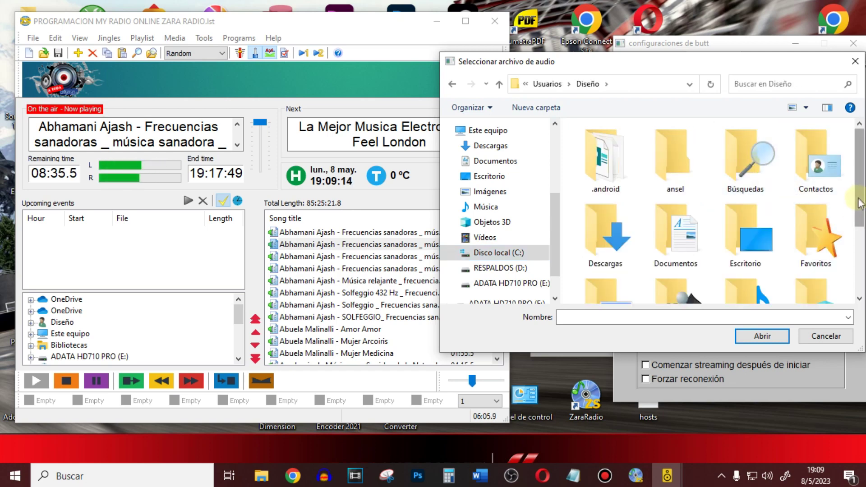
{"action": "scroll", "coordinate": [840, 221], "scroll_direction": "down", "scroll_amount": 3}
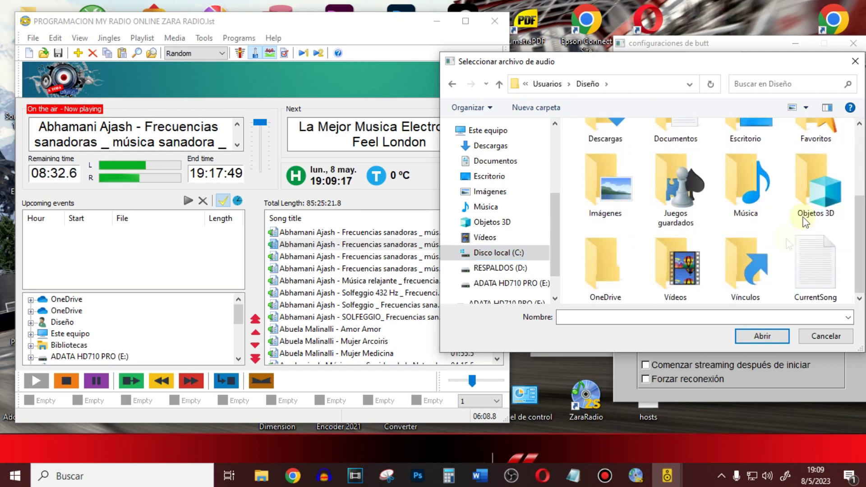
{"action": "left_click", "coordinate": [815, 267]}
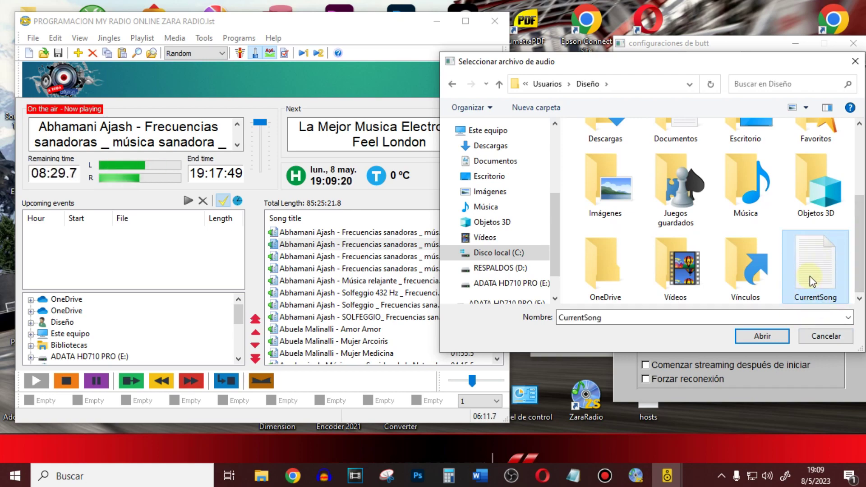
{"action": "left_click", "coordinate": [767, 336]}
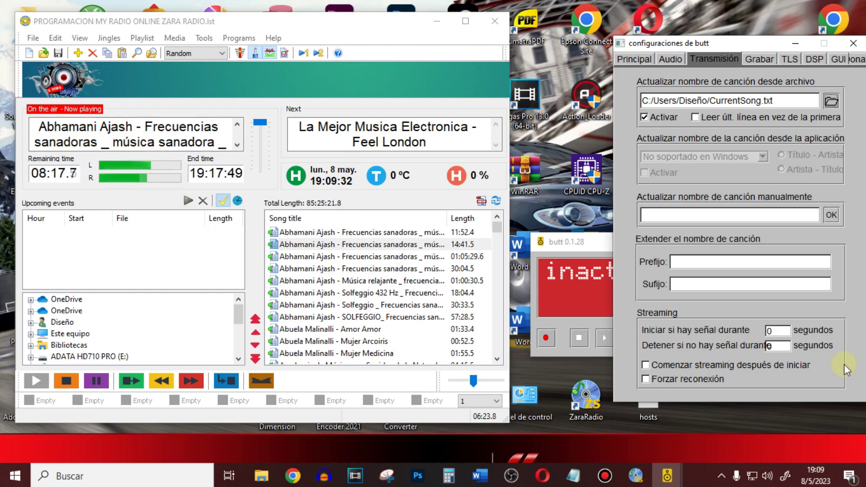
- Move butt's main window clear of the configuration window, and enable and disable the option to start streaming after launch
{"action": "left_click_drag", "start_coordinate": [576, 243], "coordinate": [327, 206]}
{"action": "left_click", "coordinate": [647, 365]}
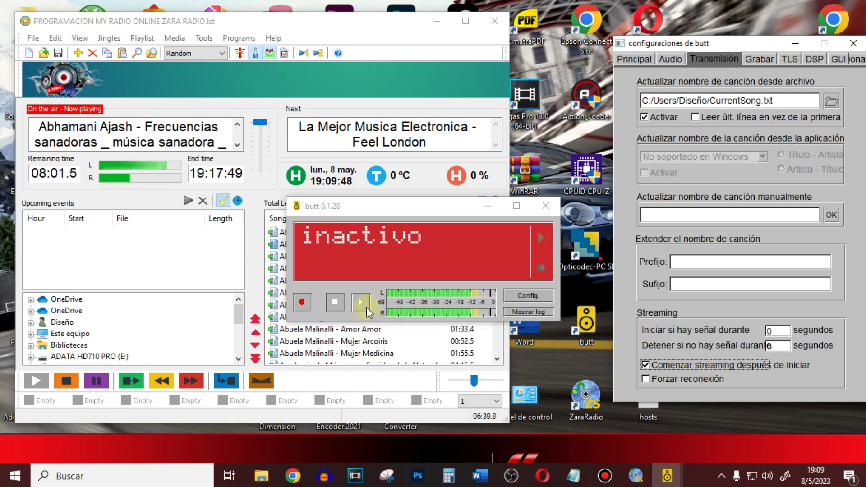
{"action": "left_click", "coordinate": [645, 364]}
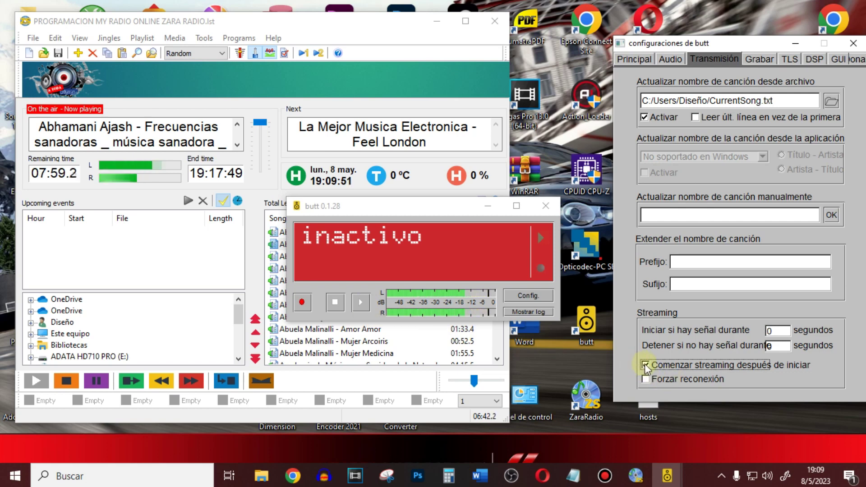
{"action": "left_click_drag", "start_coordinate": [449, 209], "coordinate": [445, 215]}
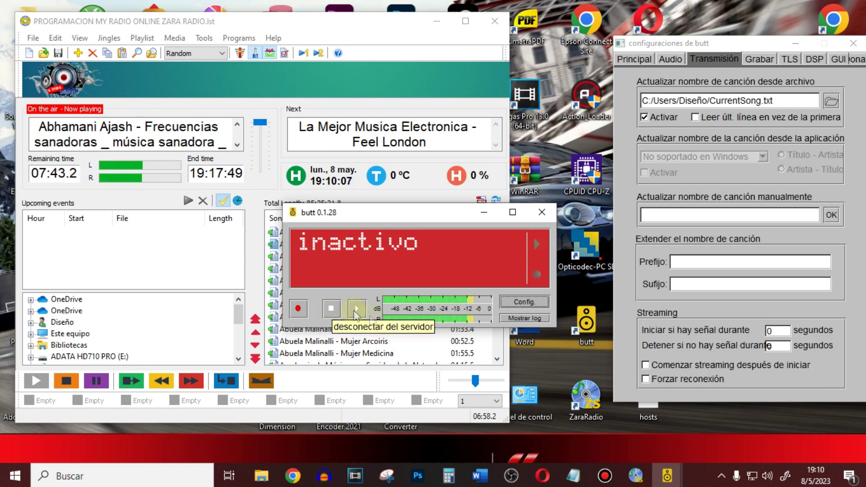
- Review the recording, TLS, DSP and GUI settings, including the colour picker for the display background
{"action": "left_click", "coordinate": [763, 60]}
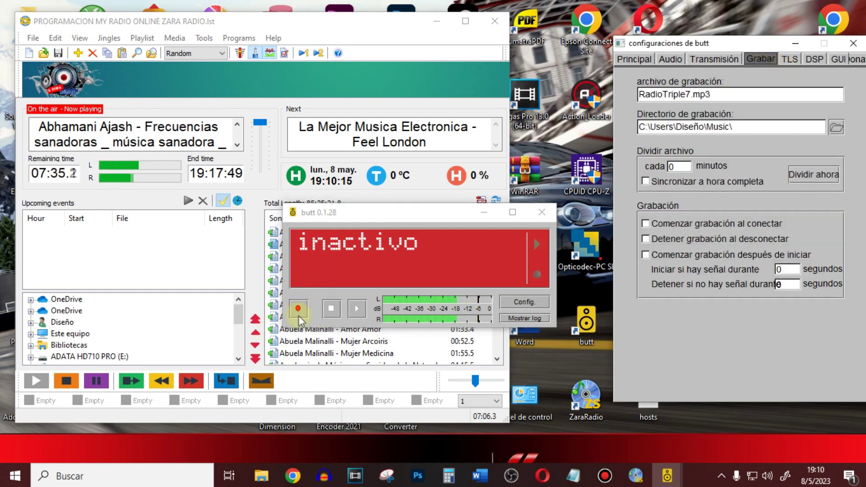
{"action": "left_click", "coordinate": [791, 60]}
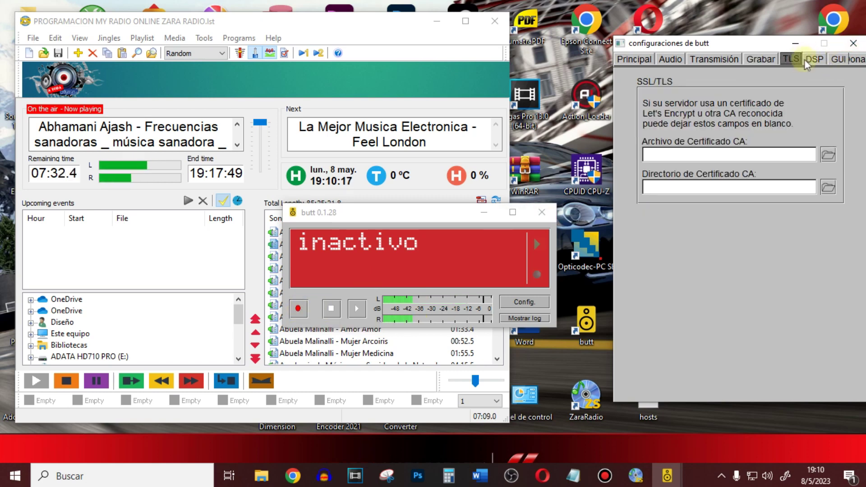
{"action": "left_click", "coordinate": [815, 59]}
{"action": "left_click", "coordinate": [838, 60]}
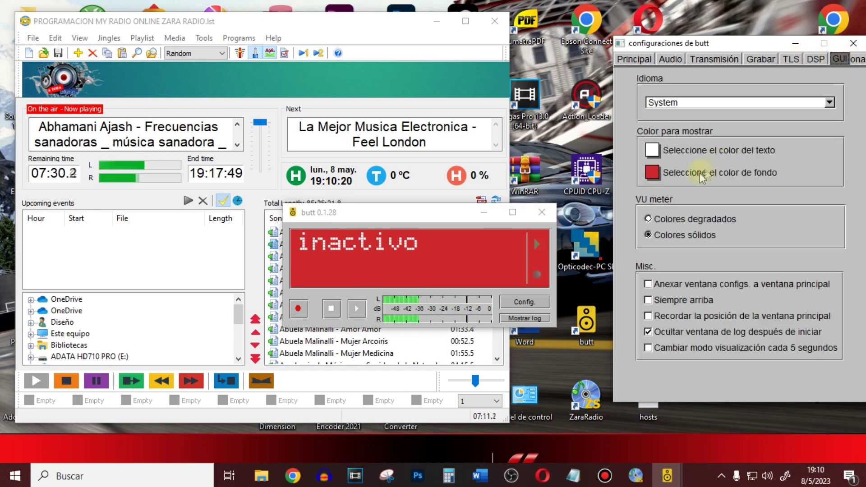
{"action": "left_click", "coordinate": [652, 173]}
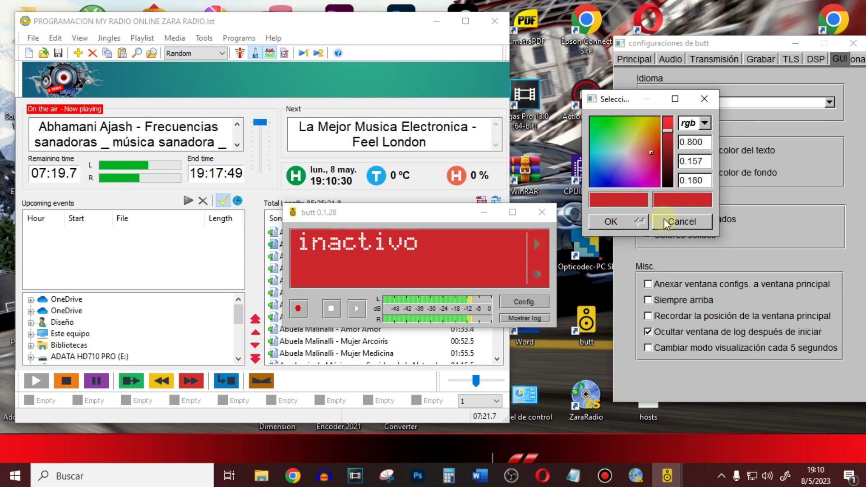
{"action": "left_click", "coordinate": [613, 225]}
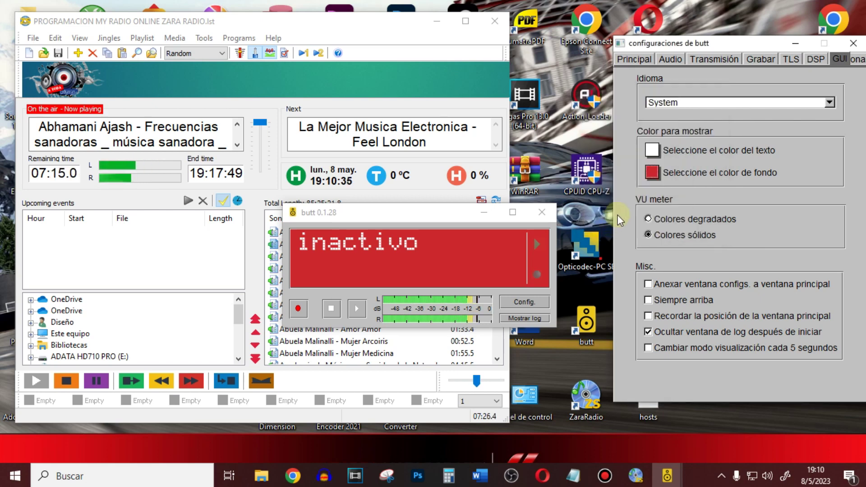
- Start a new transmission information entry in the main settings and enter the description "Siddhartha ¡Alimenta tu Alma!"
{"action": "left_click", "coordinate": [637, 60]}
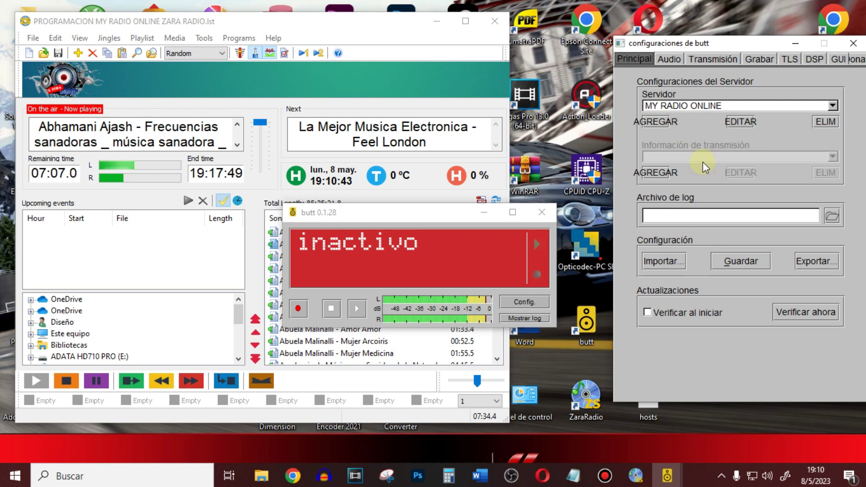
{"action": "left_click", "coordinate": [655, 176]}
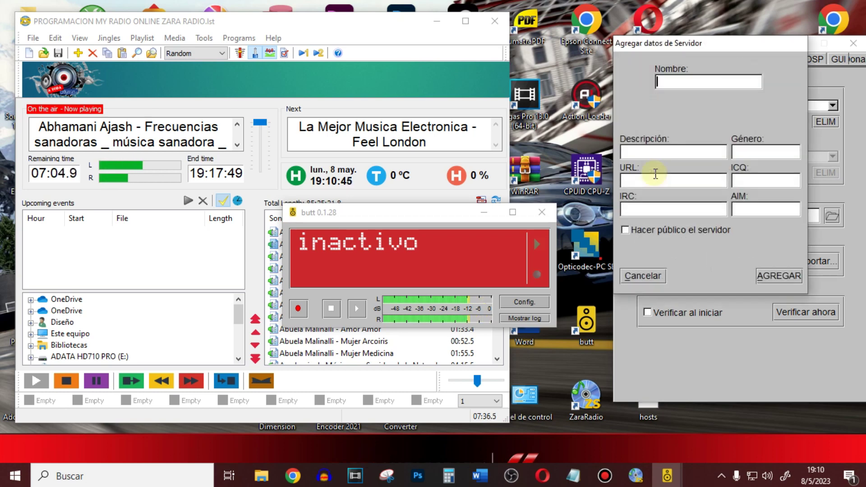
{"action": "left_click", "coordinate": [637, 152]}
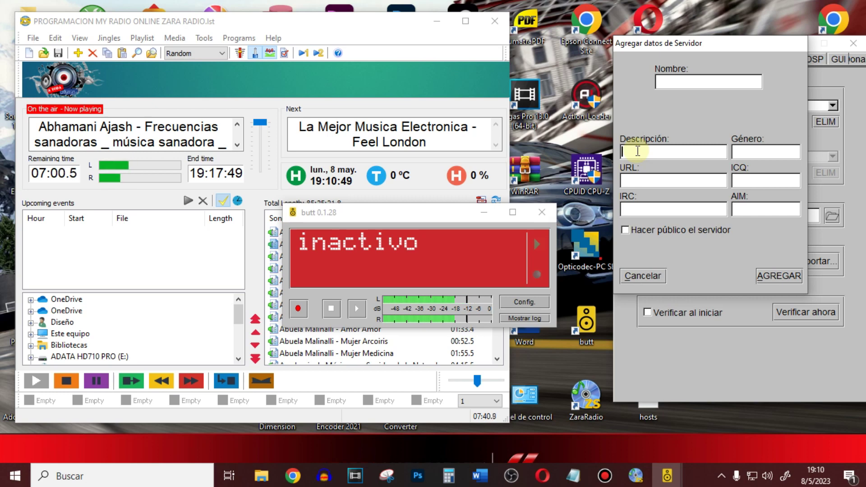
{"action": "type", "text": "Siddhartha ¡Alimenta tu Alma!"}
{"action": "left_click", "coordinate": [648, 180]}
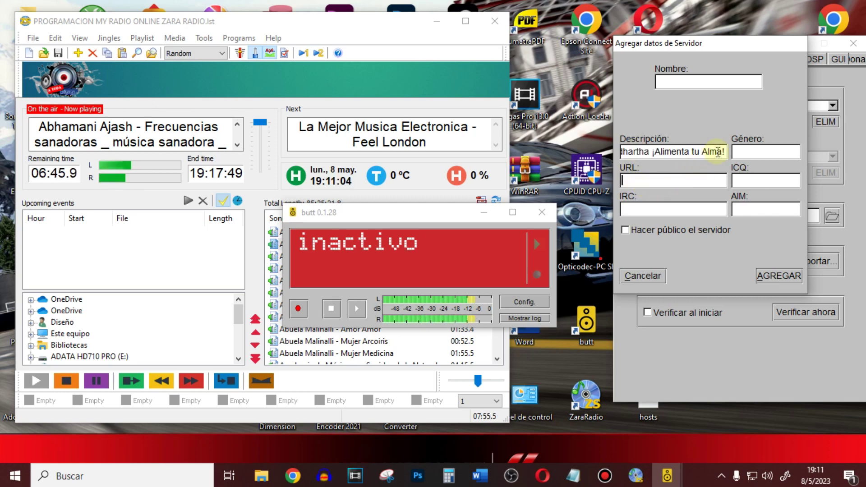
- Clear the description, look over the URL and genre fields, and discard the new transmission information entry
{"action": "left_click_drag", "start_coordinate": [718, 152], "coordinate": [622, 152]}
{"action": "key", "text": "BackSpace"}
{"action": "left_click", "coordinate": [655, 182]}
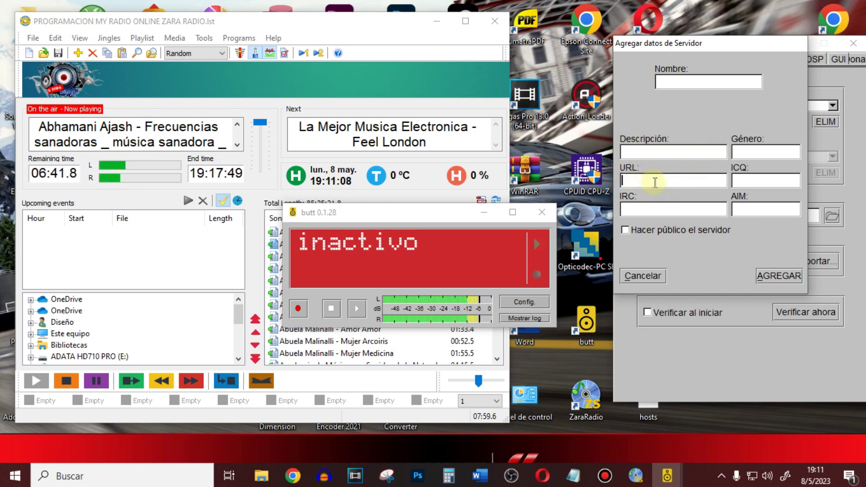
{"action": "left_click", "coordinate": [756, 184]}
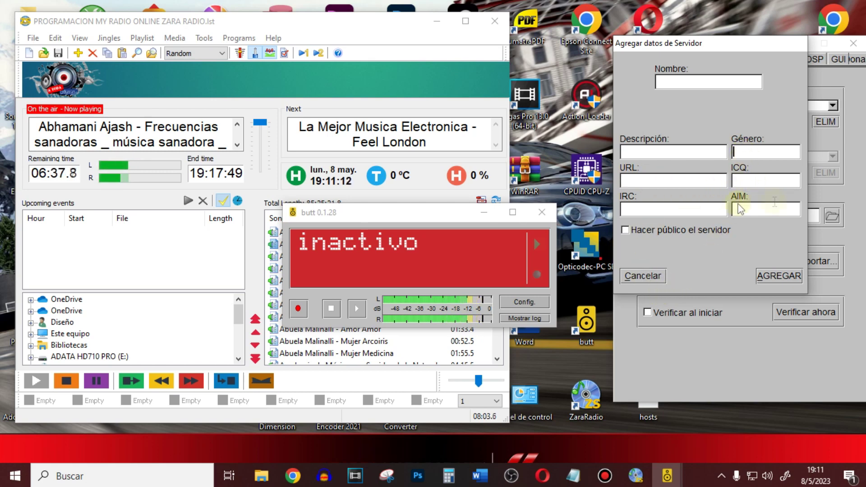
{"action": "left_click", "coordinate": [785, 275]}
{"action": "left_click", "coordinate": [784, 276]}
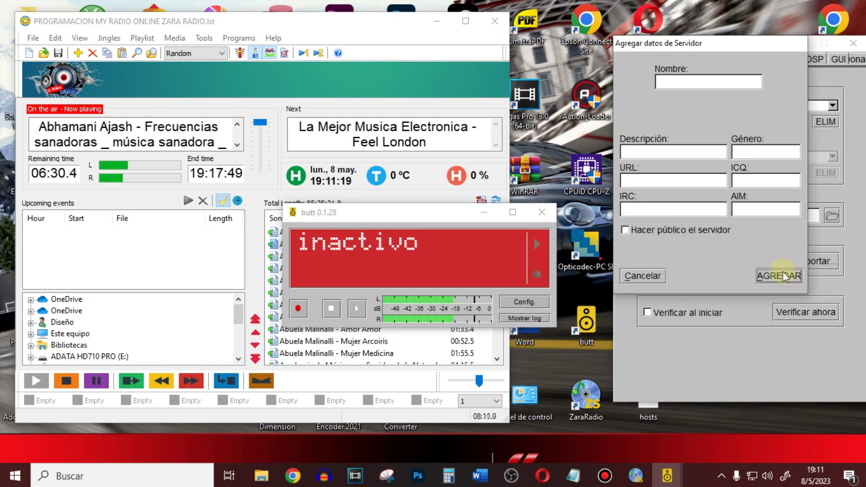
{"action": "left_click", "coordinate": [643, 276]}
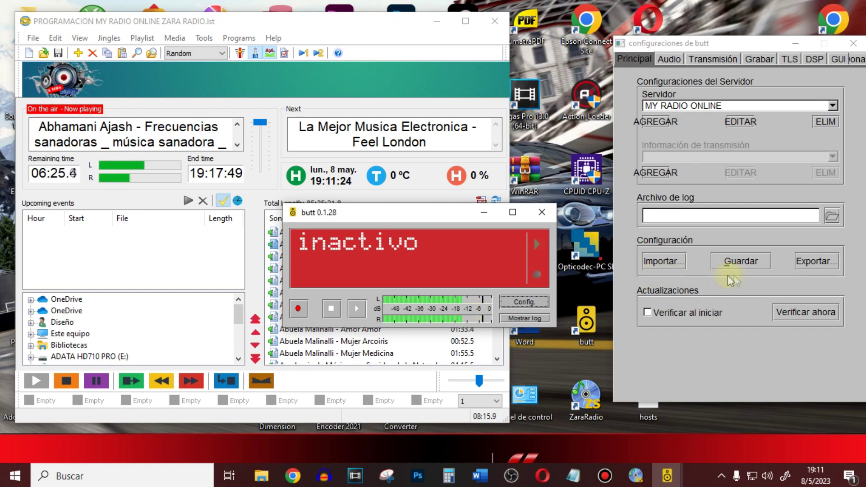
- Save the current butt configuration from the main settings
{"action": "left_click", "coordinate": [662, 261]}
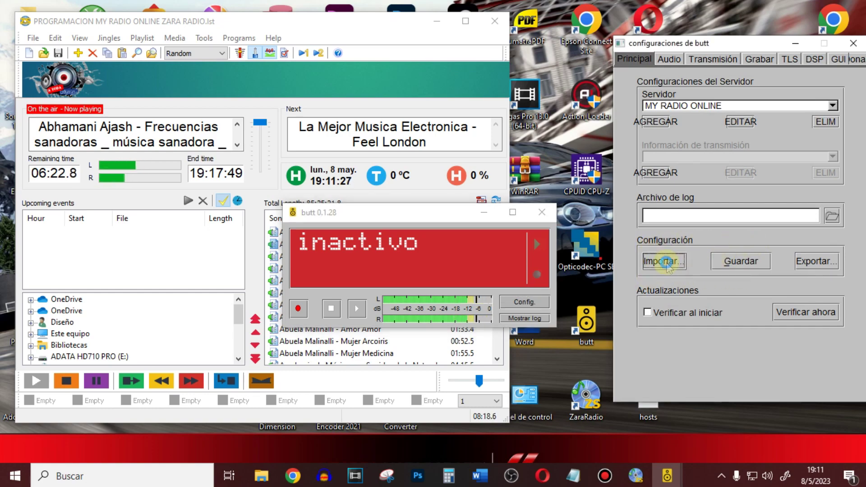
{"action": "left_click", "coordinate": [814, 339]}
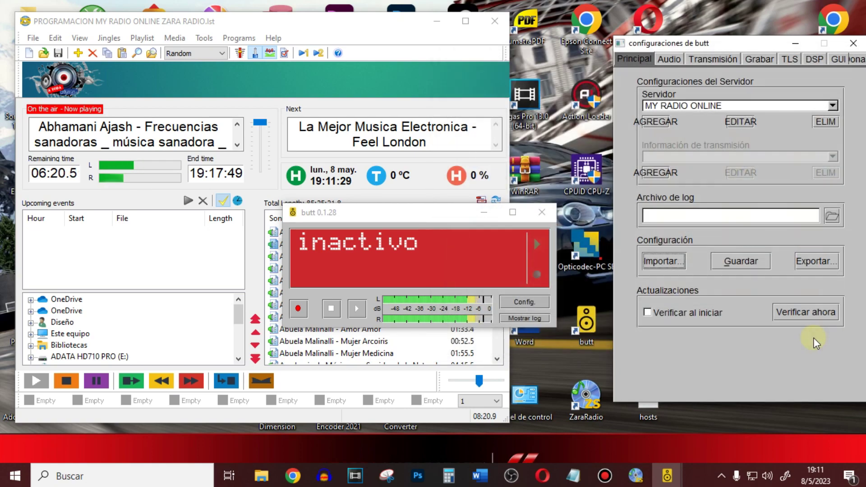
{"action": "left_click", "coordinate": [739, 264]}
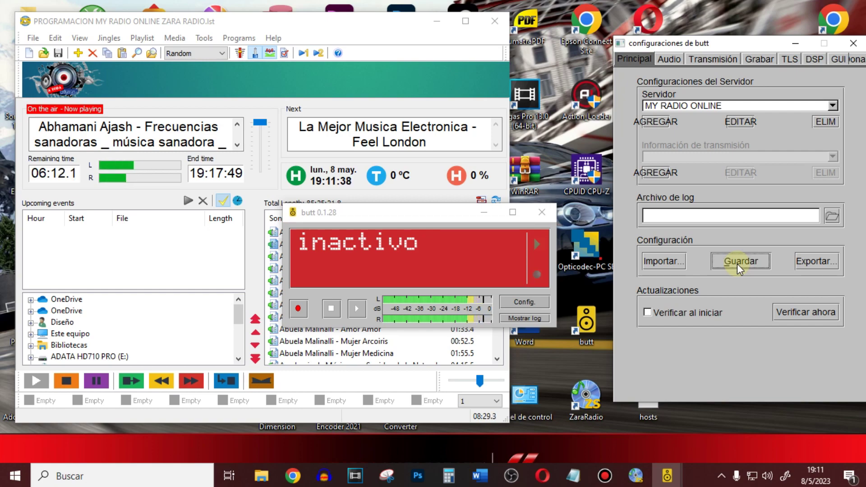
- Export the butt configuration to the Documents folder as "CONFIGURACIONES MY RADIO ONLINE BUTT"
{"action": "left_click", "coordinate": [807, 259]}
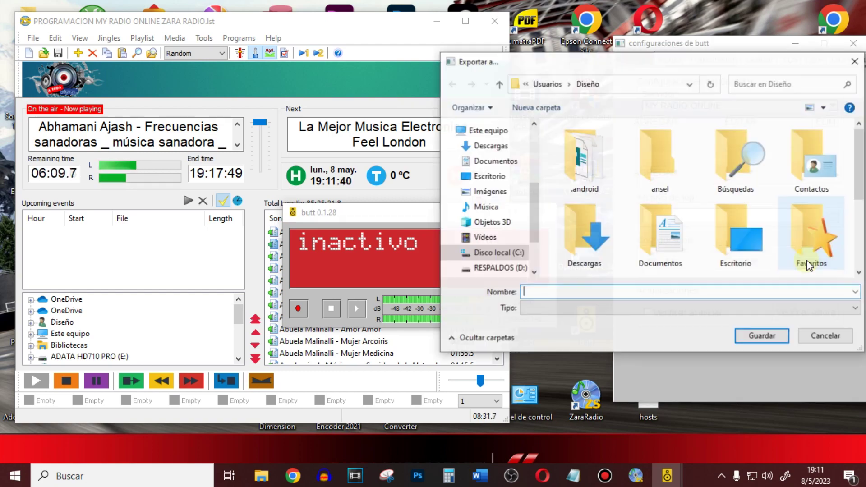
{"action": "scroll", "coordinate": [859, 271], "scroll_direction": "down", "scroll_amount": 3}
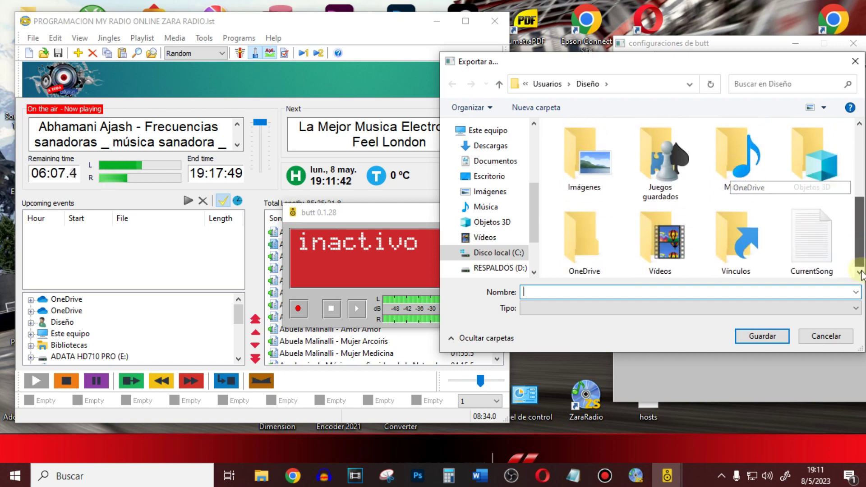
{"action": "left_click", "coordinate": [480, 161]}
{"action": "left_click", "coordinate": [559, 290]}
{"action": "type", "text": "CON"}
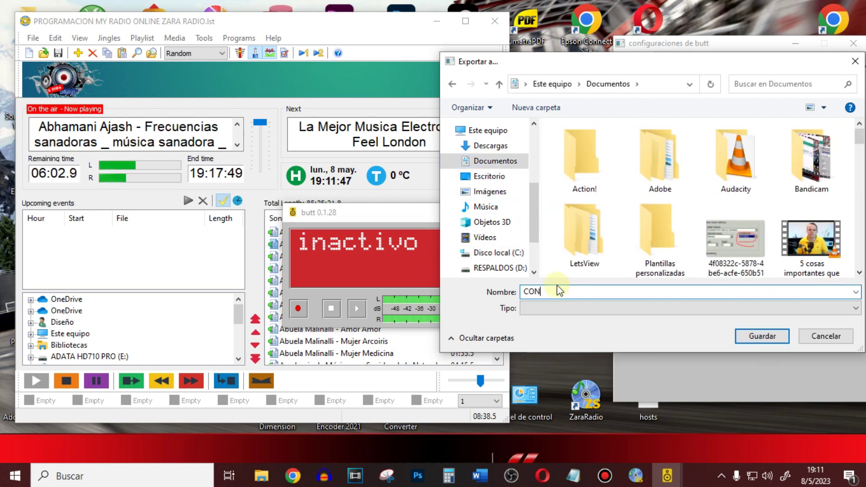
{"action": "type", "text": "FIGURACIONES MY RADIO ONLINE BUTT"}
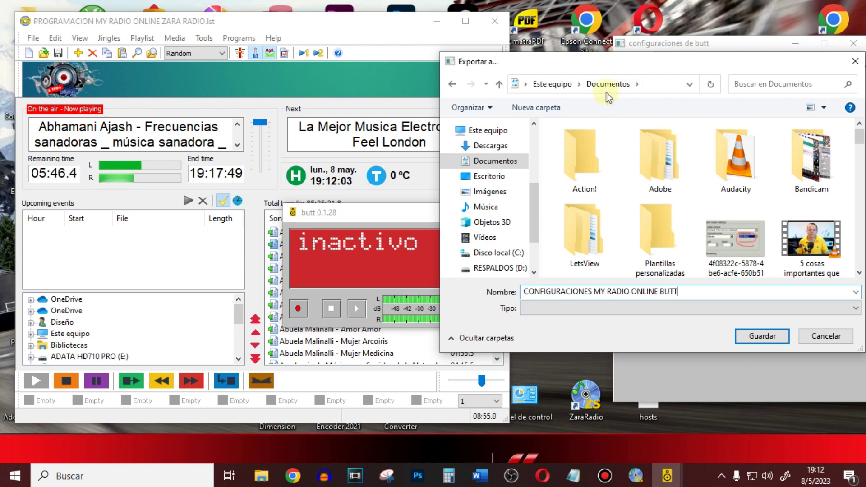
{"action": "left_click", "coordinate": [757, 336]}
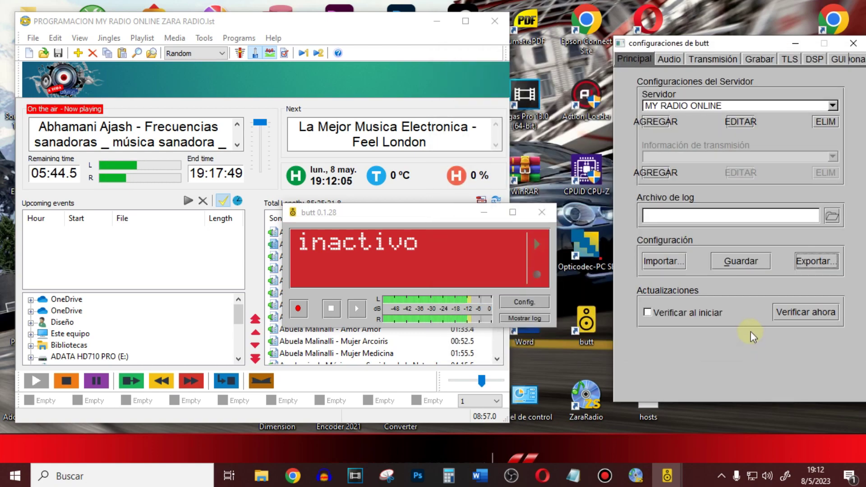
- Locate the exported file CONFIGURACIONES MY RADIO ONLINE BUTT in Documents for import, and cancel without loading it
{"action": "left_click", "coordinate": [649, 261]}
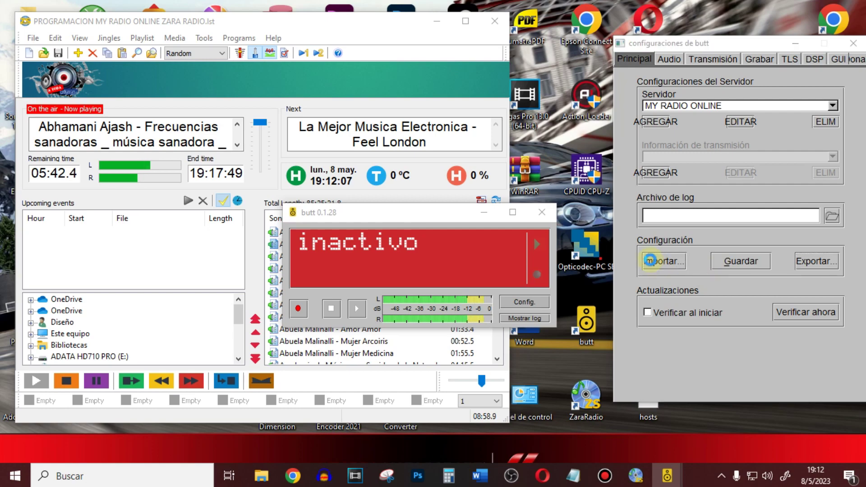
{"action": "left_click_drag", "start_coordinate": [858, 140], "coordinate": [860, 177]}
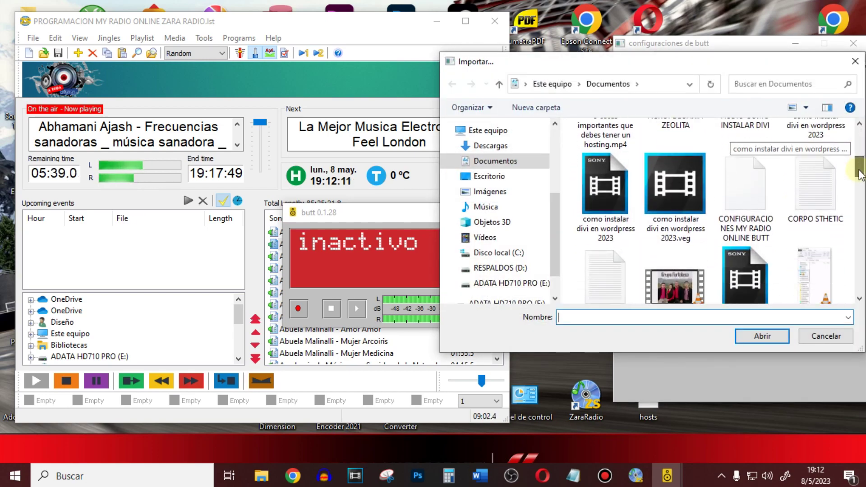
{"action": "left_click", "coordinate": [751, 190]}
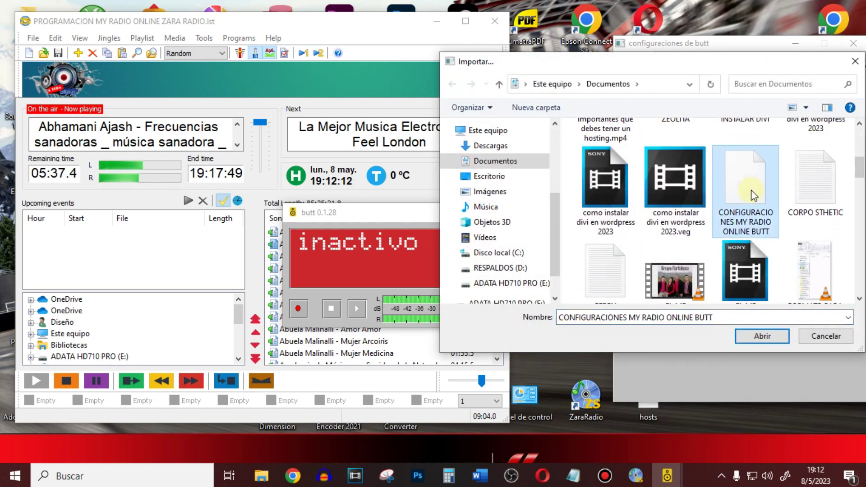
{"action": "left_click", "coordinate": [811, 339]}
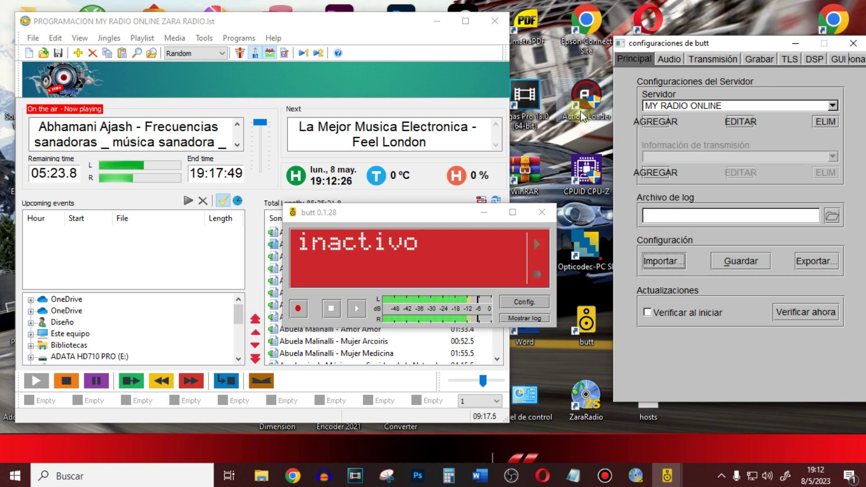
- Connect butt to the MY RADIO ONLINE server to transmit, and stop the transmission
{"action": "left_click", "coordinate": [356, 307]}
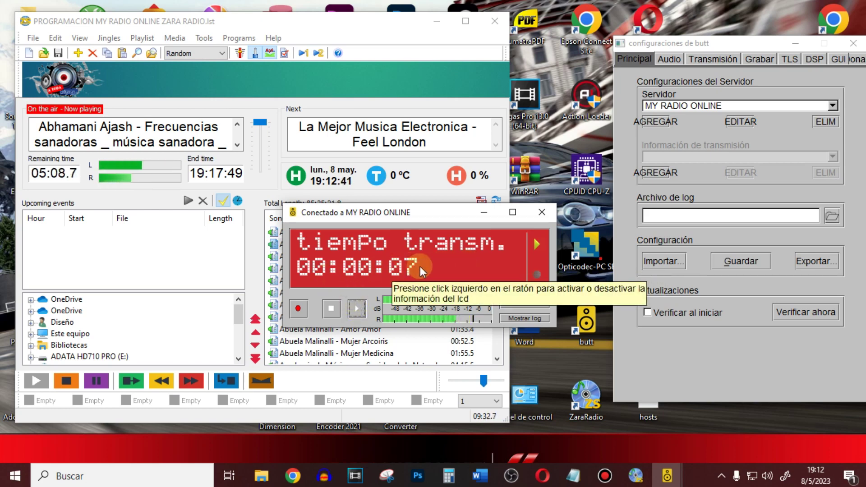
{"action": "left_click", "coordinate": [331, 309]}
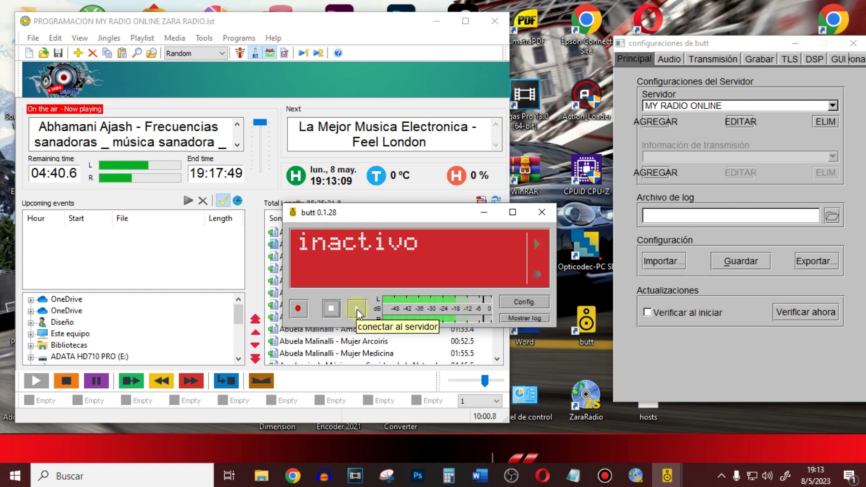
- Switch to Centova Cast, look through the AutoDJ audio files in CARPETA 1, and check the recent songs in the account summary
{"action": "left_click", "coordinate": [226, 406]}
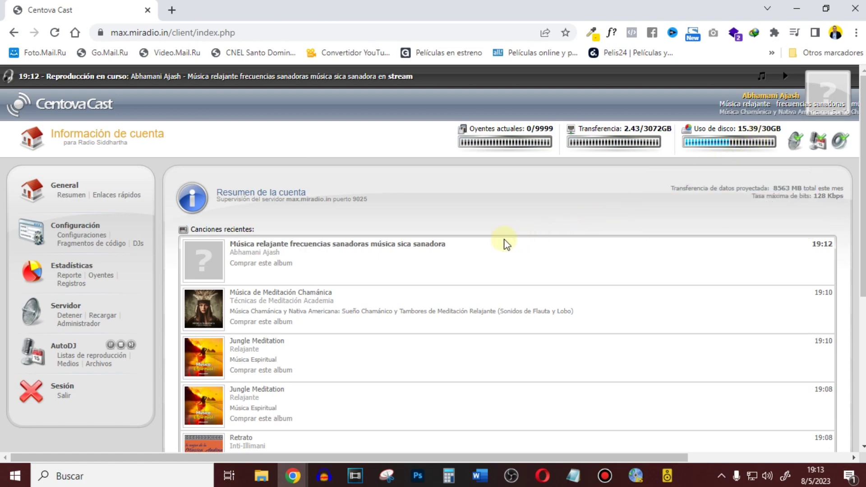
{"action": "left_click", "coordinate": [98, 363]}
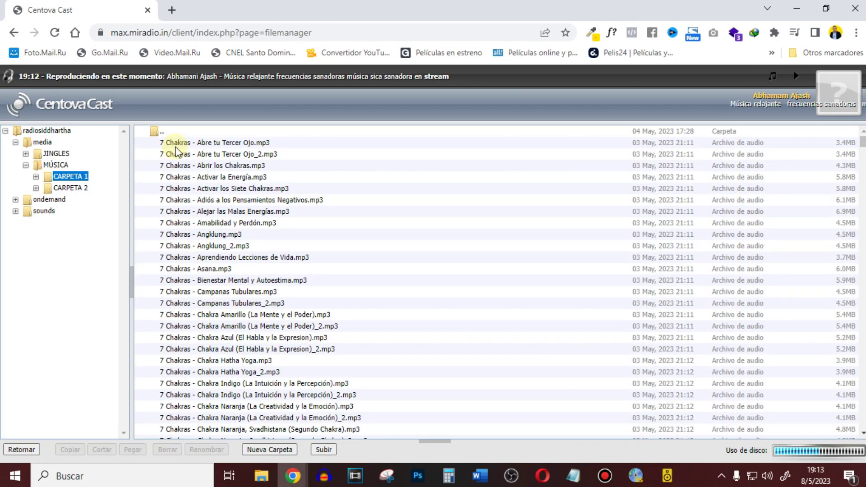
{"action": "scroll", "coordinate": [232, 270], "scroll_direction": "down", "scroll_amount": 20}
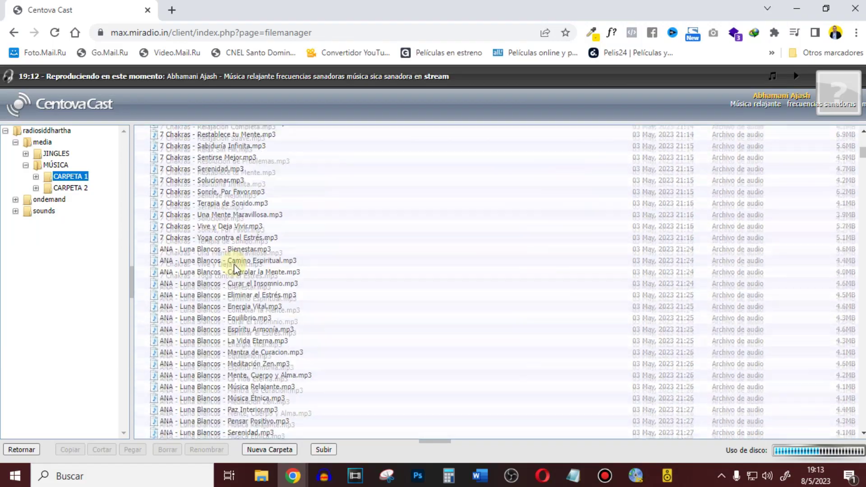
{"action": "scroll", "coordinate": [233, 269], "scroll_direction": "down", "scroll_amount": 6}
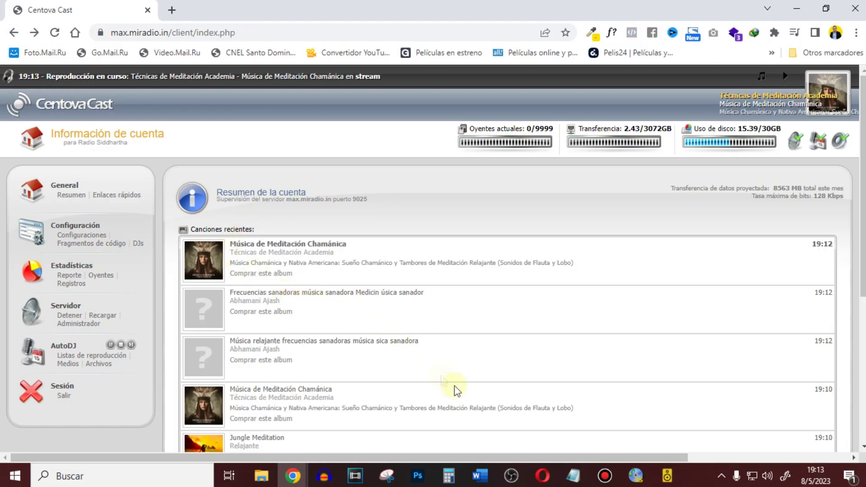
{"action": "left_click", "coordinate": [788, 6]}
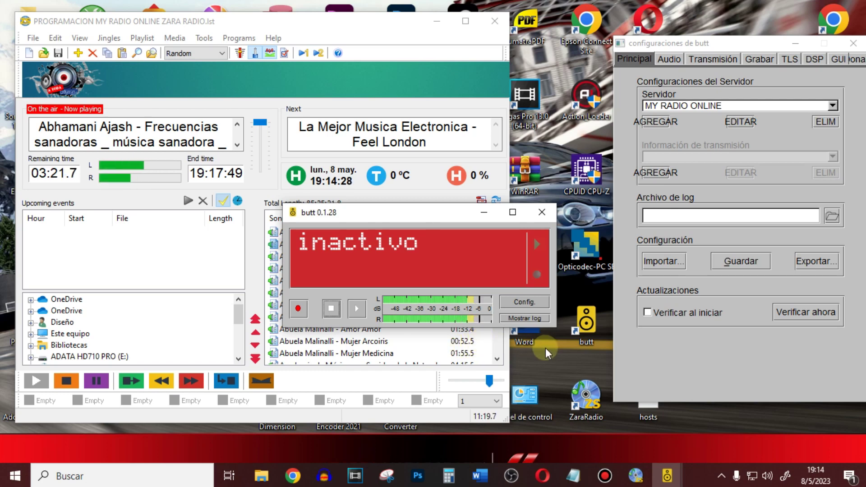
- Review the live source connection details on Centova Cast's quick links page, for both AutoDJ running and not running, and return to butt
{"action": "mouse_move", "coordinate": [291, 478]}
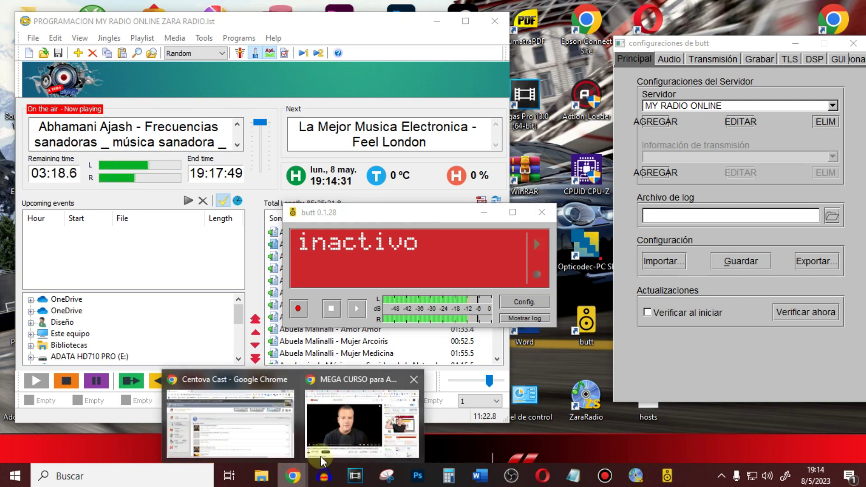
{"action": "left_click", "coordinate": [228, 402]}
{"action": "left_click", "coordinate": [126, 195]}
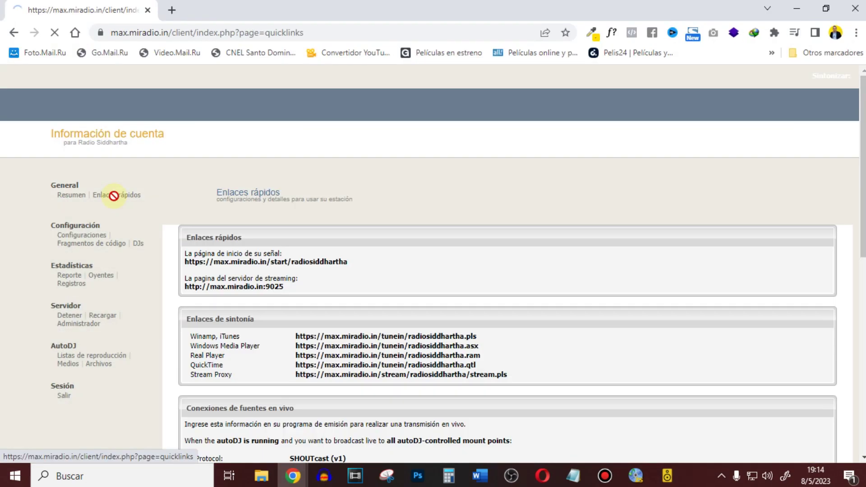
{"action": "scroll", "coordinate": [320, 327], "scroll_direction": "down", "scroll_amount": 4}
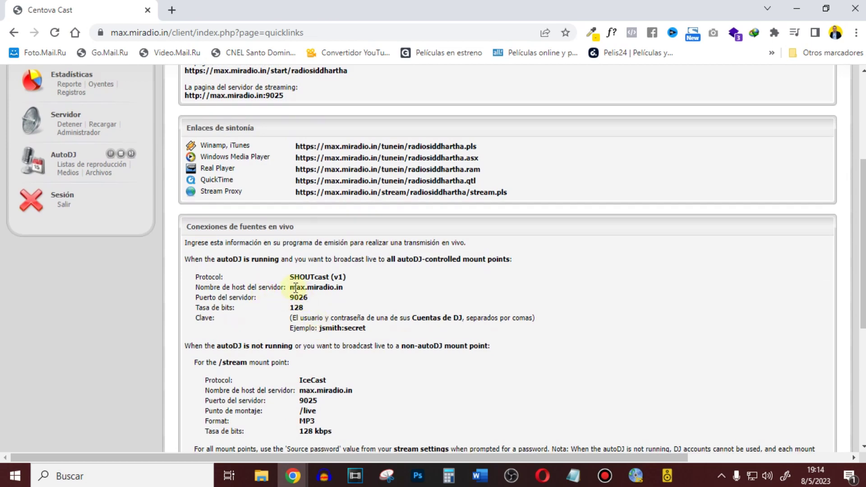
{"action": "scroll", "coordinate": [323, 358], "scroll_direction": "down", "scroll_amount": 1}
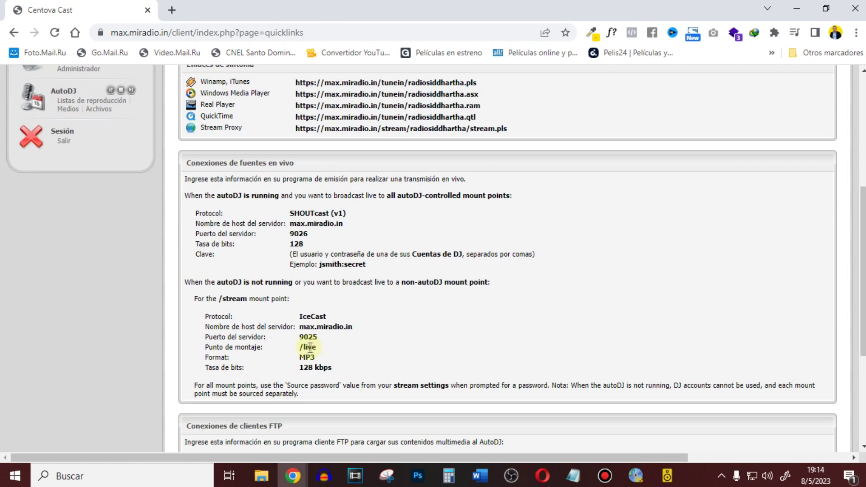
{"action": "scroll", "coordinate": [348, 350], "scroll_direction": "up", "scroll_amount": 2}
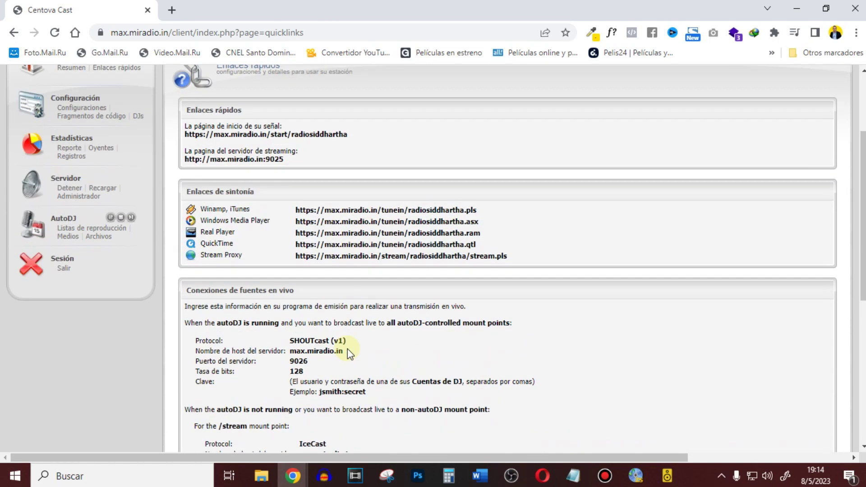
{"action": "scroll", "coordinate": [379, 369], "scroll_direction": "down", "scroll_amount": 1}
{"action": "scroll", "coordinate": [379, 370], "scroll_direction": "up", "scroll_amount": 1}
{"action": "left_click", "coordinate": [797, 8]}
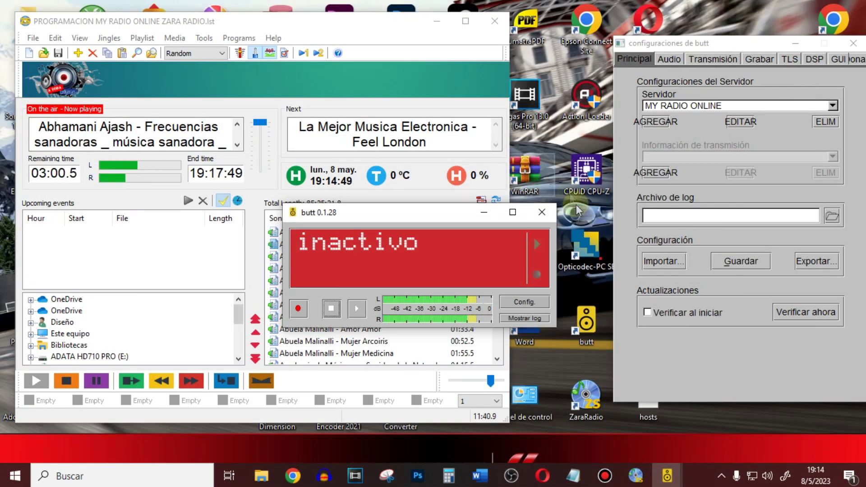